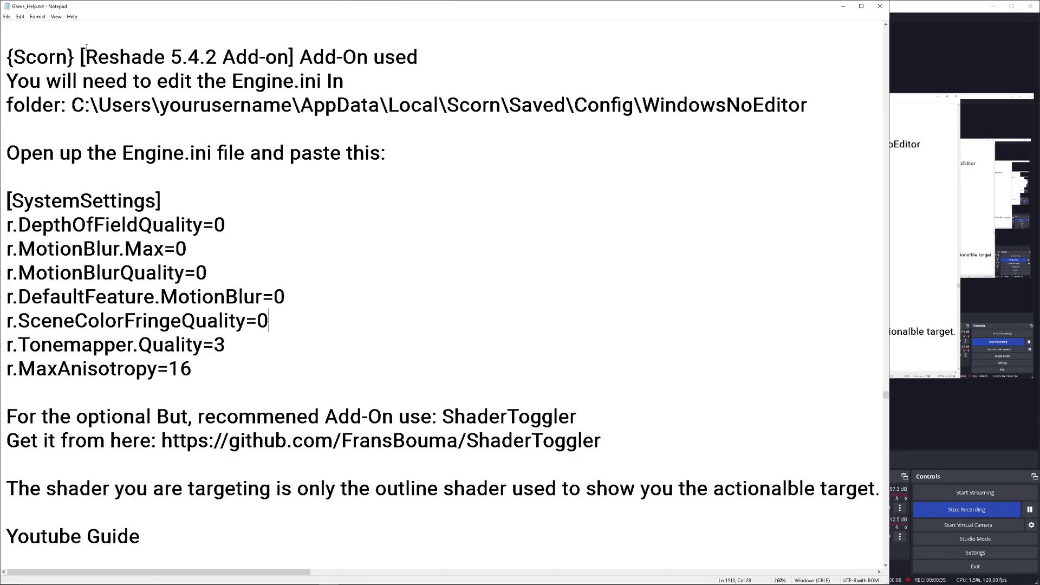
# Copy ShaderToggler from the GitHub link to the end of the Scorn notes' "Add-On used" line and save the file
pyautogui.moveTo(85, 57); pyautogui.dragTo(458, 54)
pyautogui.moveTo(98, 57); pyautogui.dragTo(289, 57)
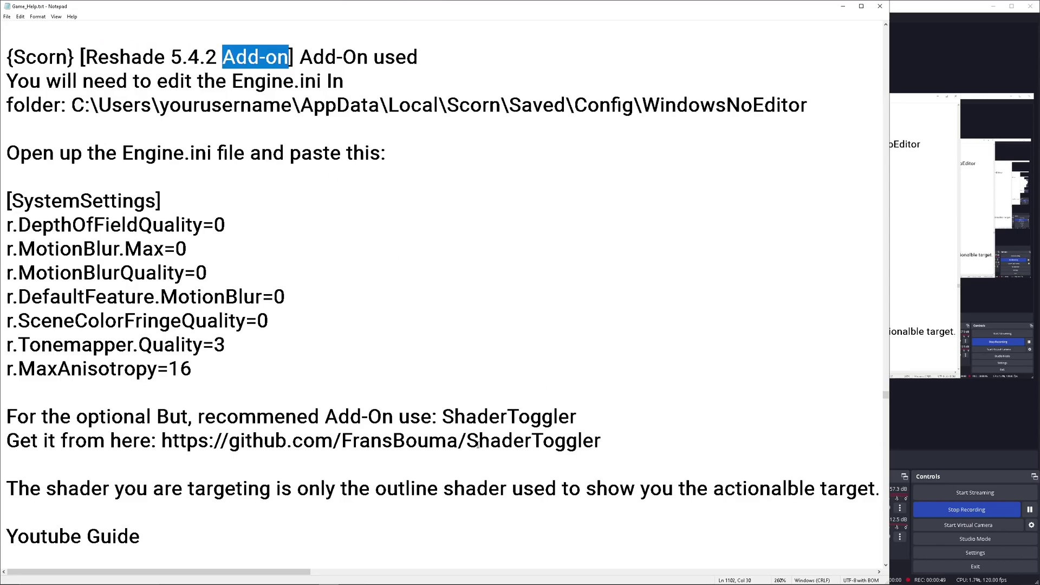
pyautogui.moveTo(601, 440); pyautogui.dragTo(467, 440)
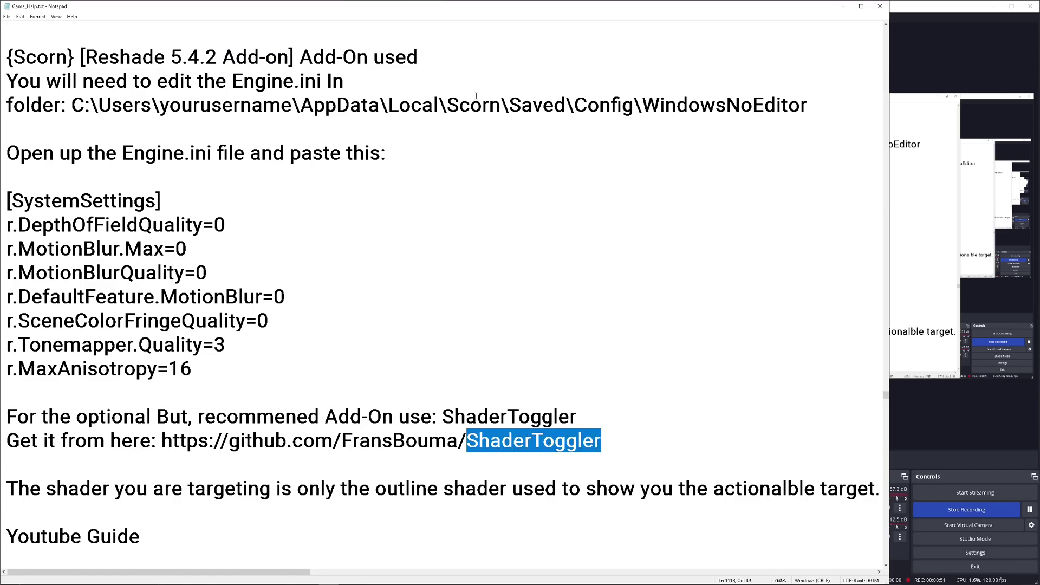
pyautogui.hotkey('ctrl', 'c')
pyautogui.click(420, 58)
pyautogui.hotkey('ctrl', 'v')
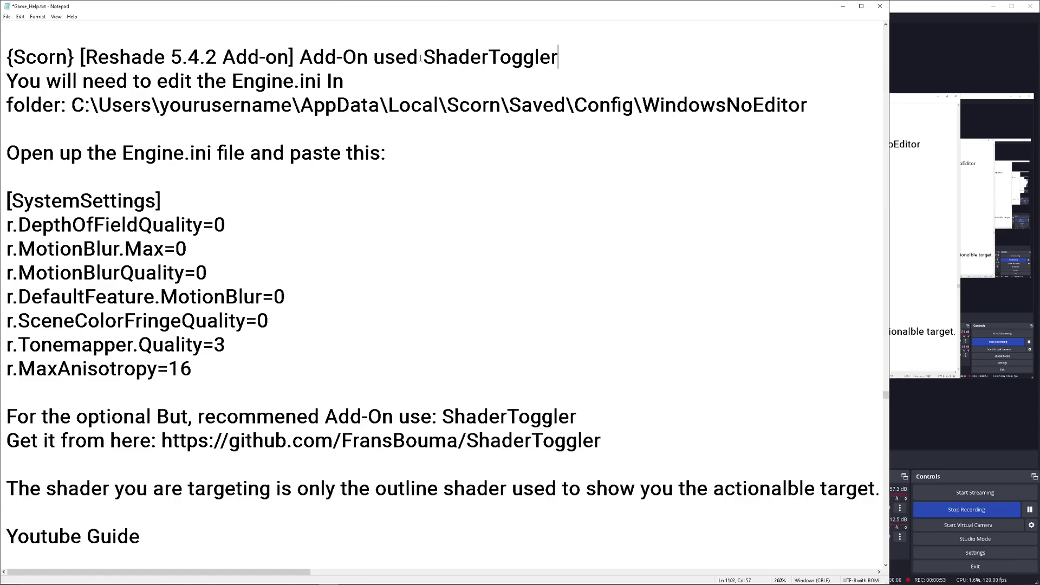
pyautogui.click(6, 16)
pyautogui.click(25, 57)
# Switch to File Explorer and open AppData\Local\Scorn\Saved\Config\WindowsNoEditor inside the user's profile folder on drive C
pyautogui.moveTo(209, 583)
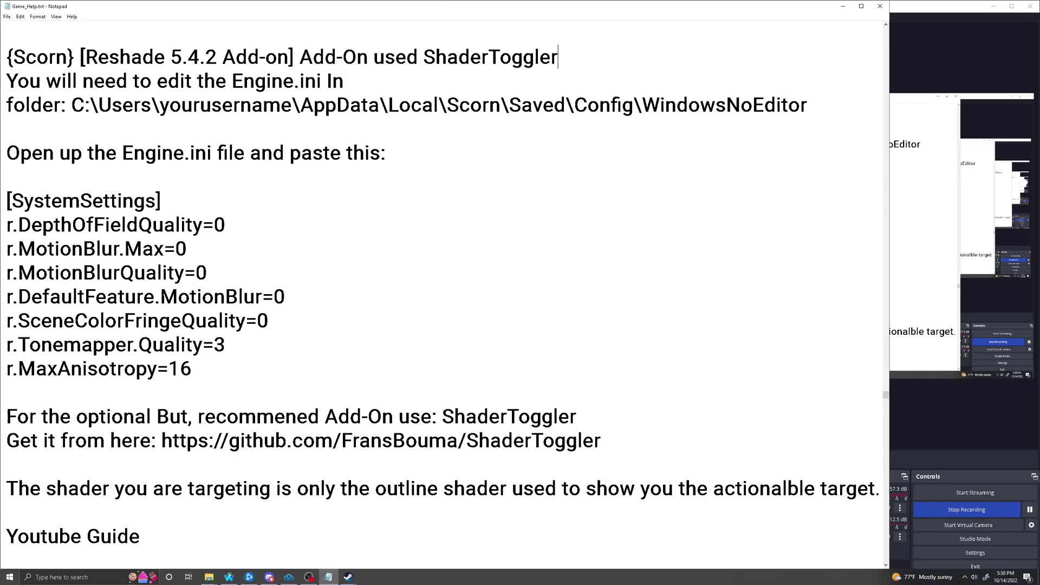
pyautogui.click(209, 578)
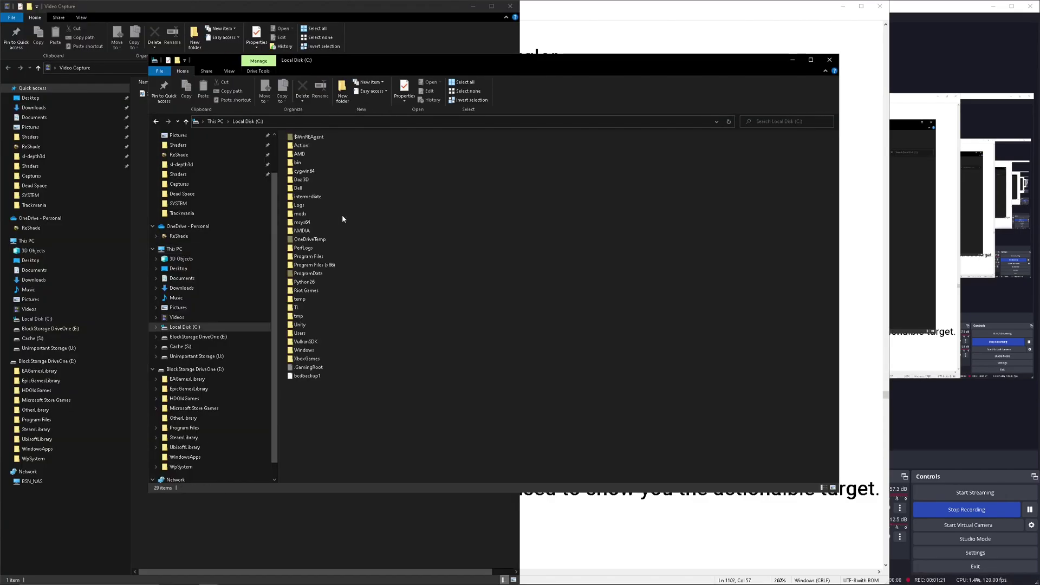
pyautogui.doubleClick(308, 333)
pyautogui.doubleClick(303, 173)
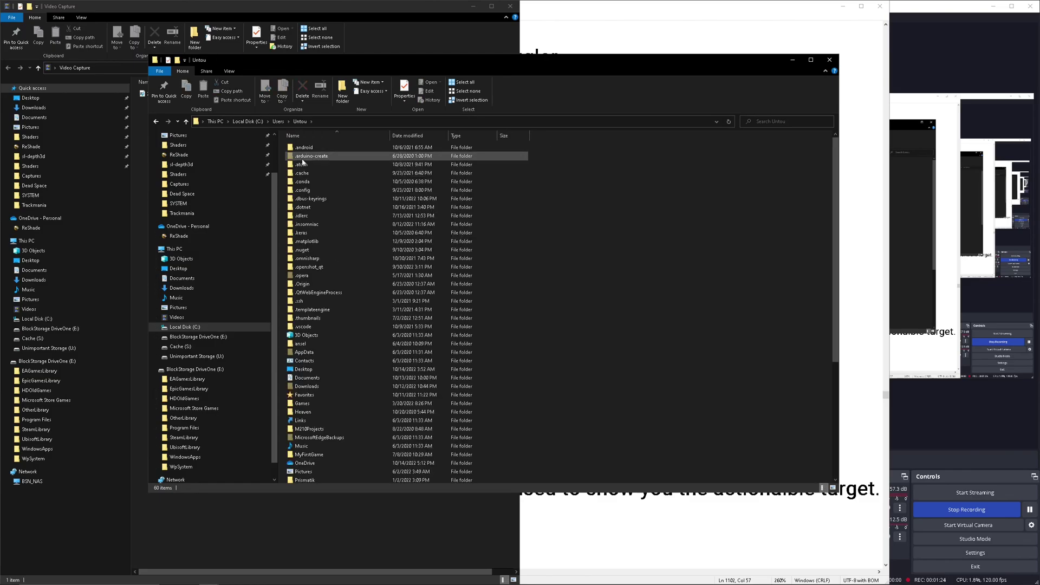
pyautogui.doubleClick(313, 353)
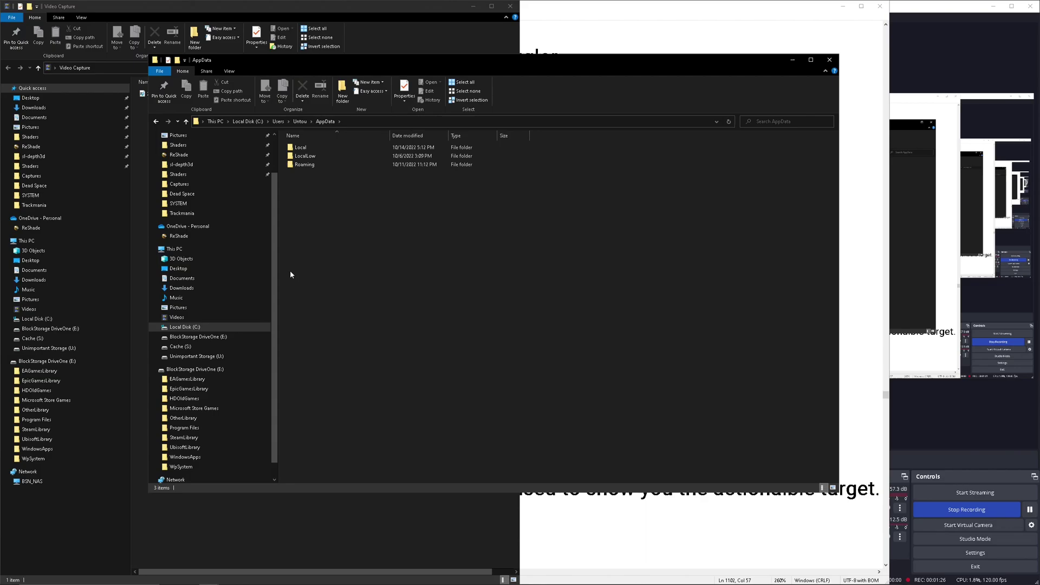
pyautogui.doubleClick(306, 147)
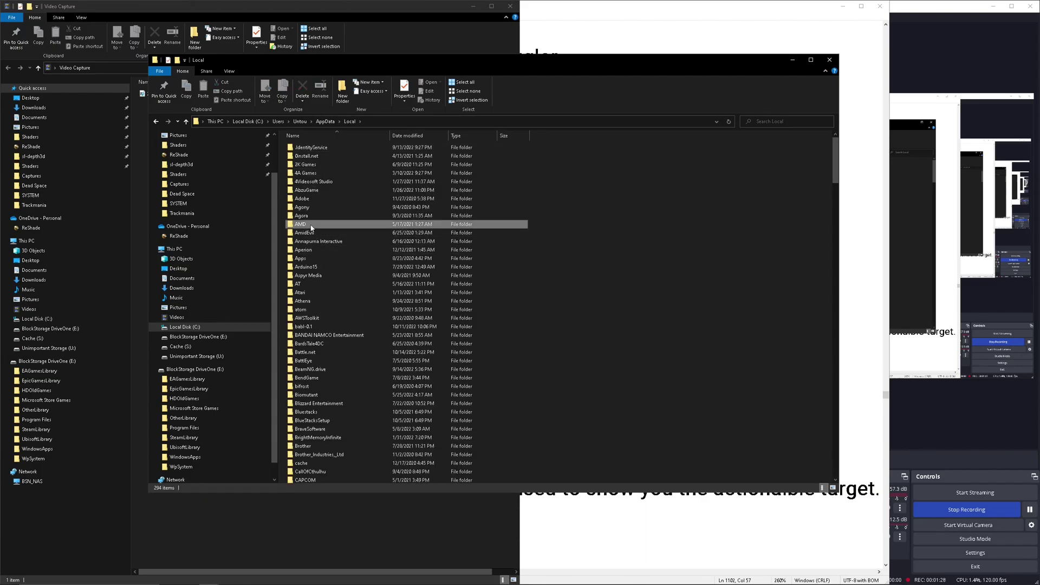
pyautogui.press('s')
pyautogui.doubleClick(308, 169)
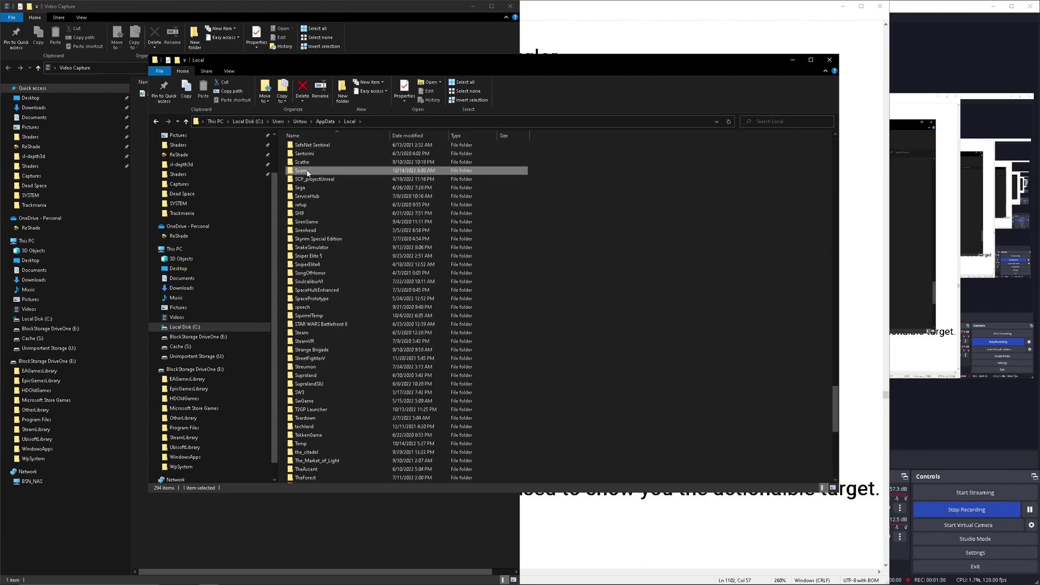
pyautogui.doubleClick(309, 148)
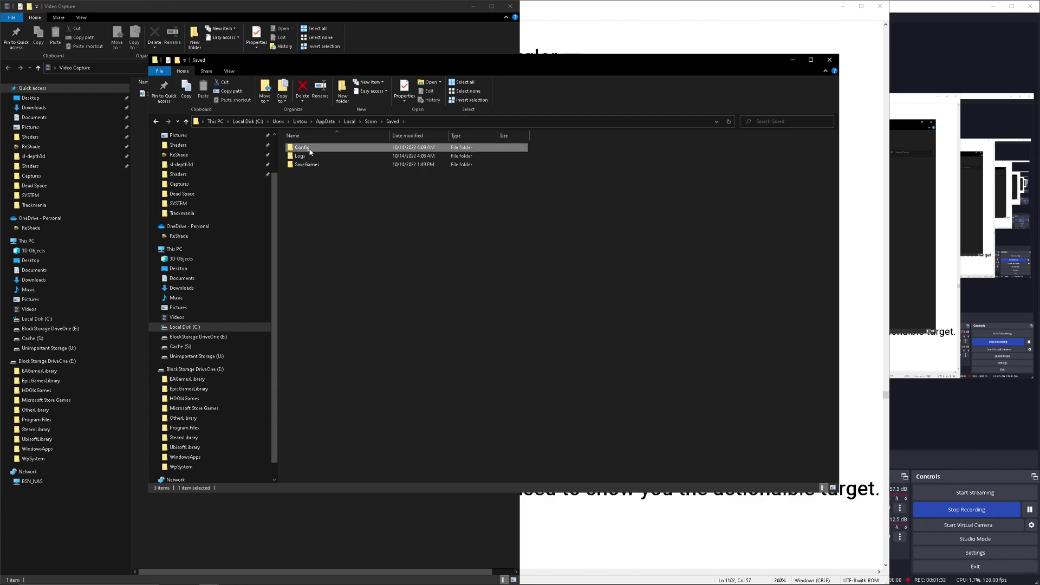
pyautogui.doubleClick(308, 148)
pyautogui.doubleClick(314, 156)
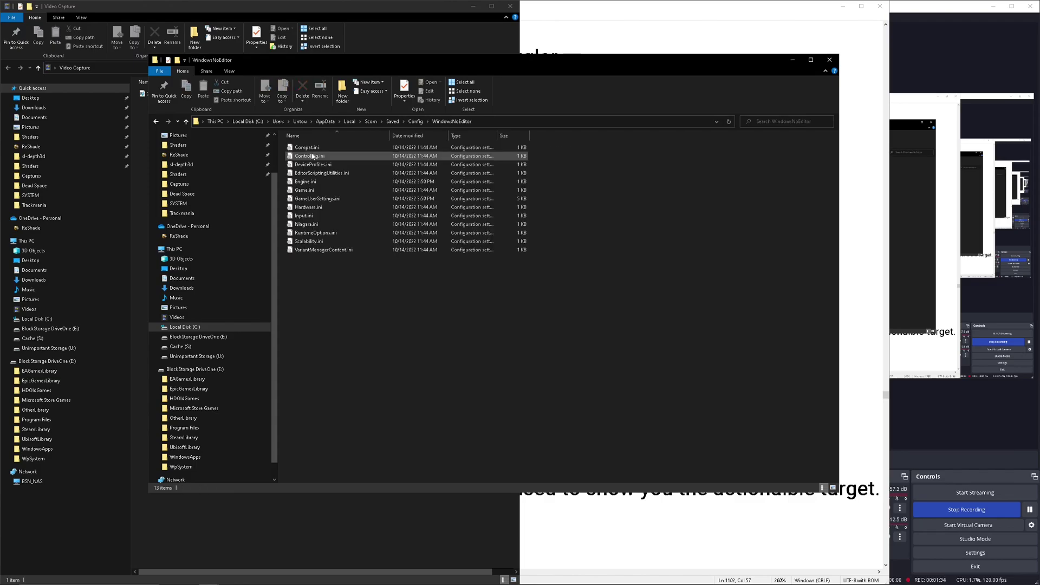
# Open Engine.ini for editing and append the notes' [SystemSettings] block, through r.MaxAnisotropy=16, after a blank line
pyautogui.rightClick(304, 182)
pyautogui.click(328, 206)
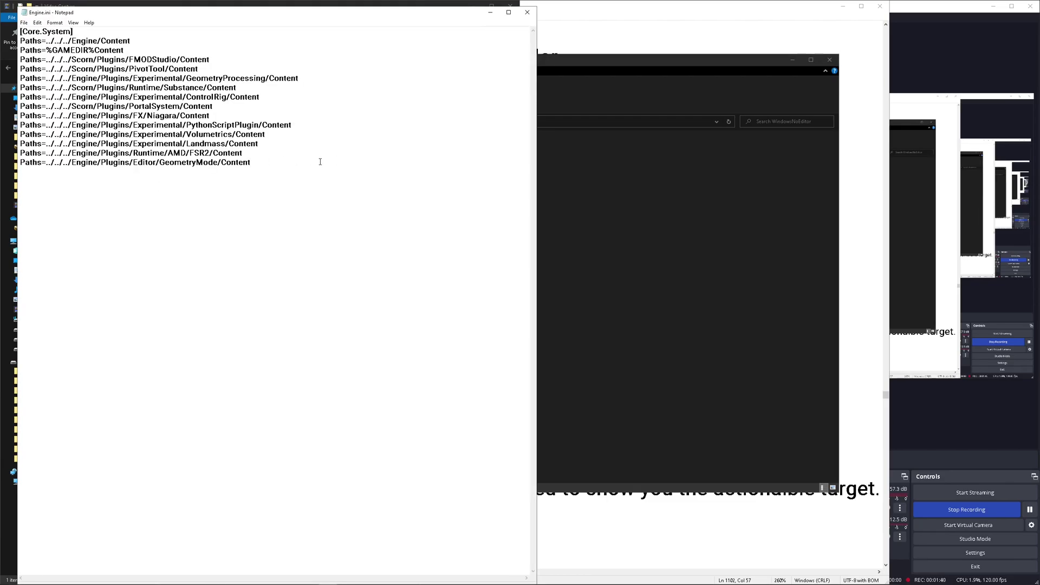
pyautogui.press('Return')
pyautogui.press('Return')
pyautogui.click(686, 31)
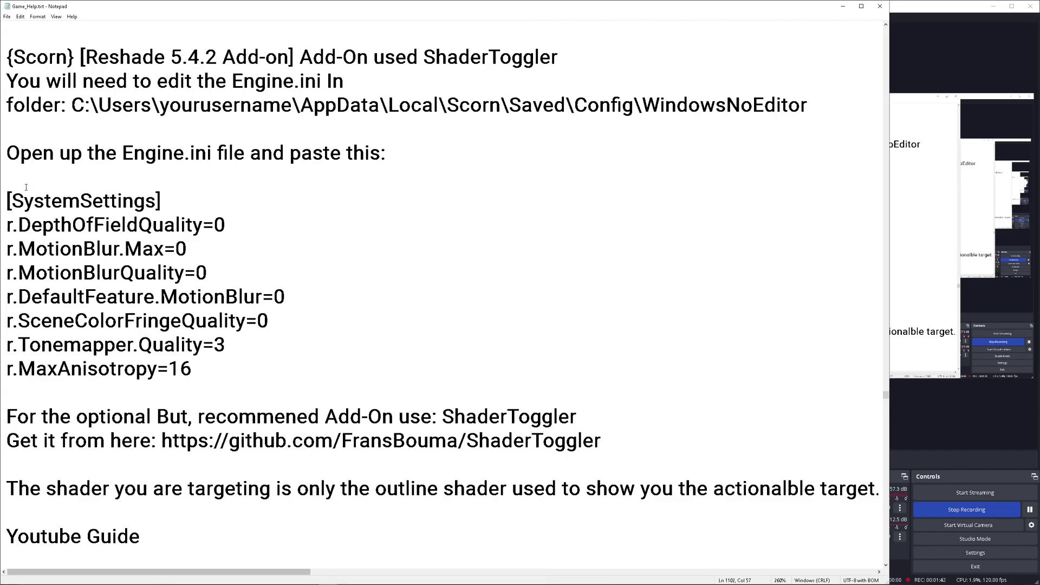
pyautogui.moveTo(5, 199)
pyautogui.mouseDown()
pyautogui.moveTo(277, 319)
pyautogui.moveTo(288, 366)
pyautogui.moveTo(86, 272)
pyautogui.moveTo(2, 204)
pyautogui.mouseUp()
pyautogui.click(288, 363)
pyautogui.hotkey('alt', 'Tab')
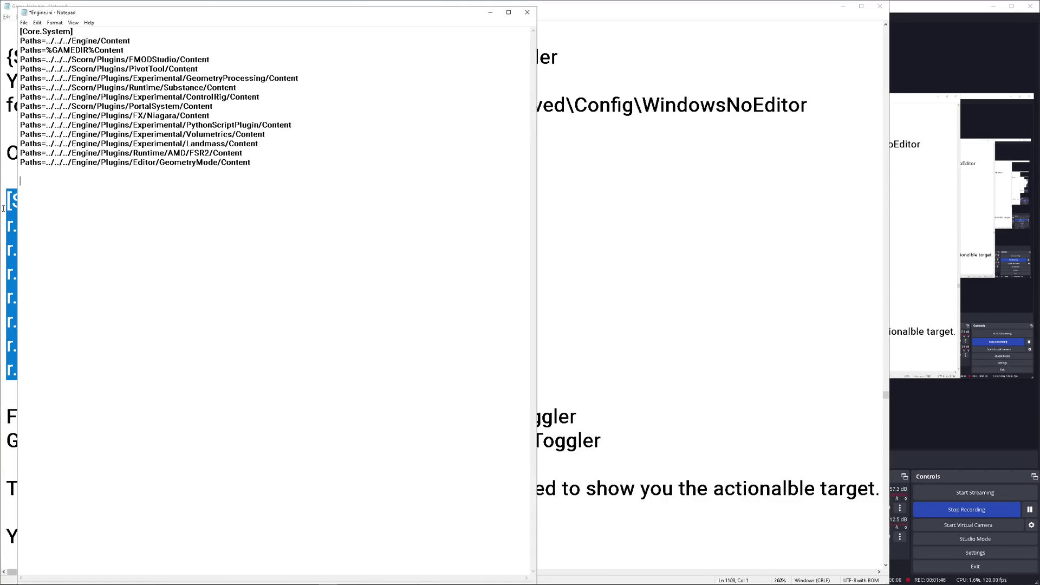
pyautogui.hotkey('ctrl', 'v')
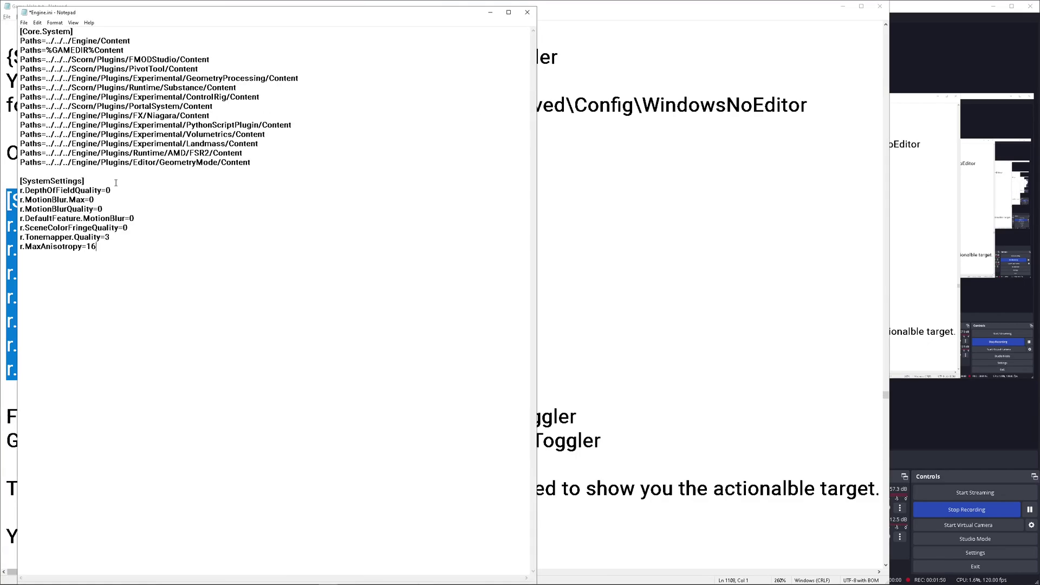
# Review the depth of field, motion blur and scene color fringe lines in the pasted [SystemSettings] block
pyautogui.moveTo(122, 188); pyautogui.dragTo(2, 190)
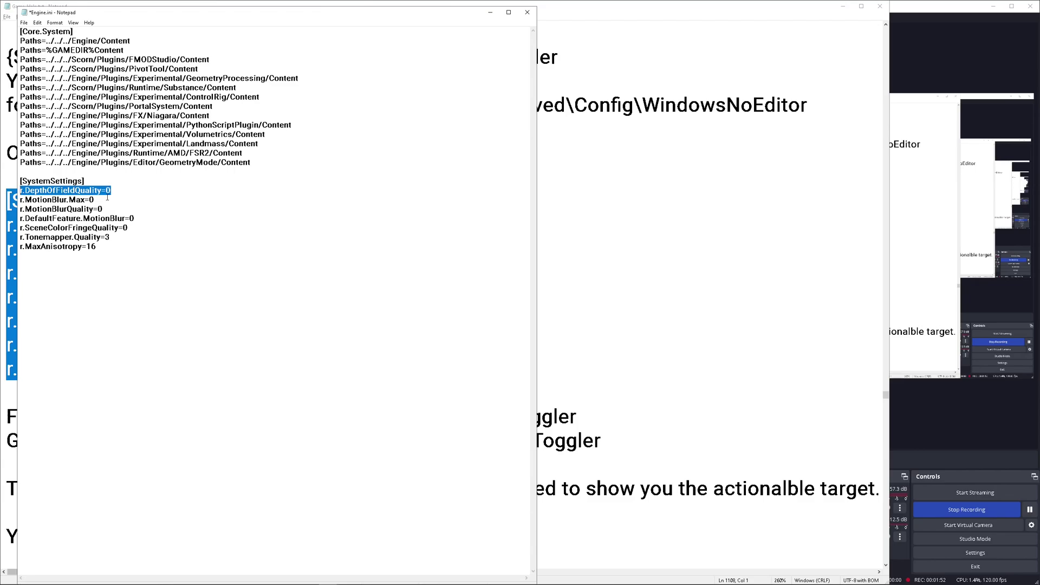
pyautogui.moveTo(118, 210); pyautogui.dragTo(2, 196)
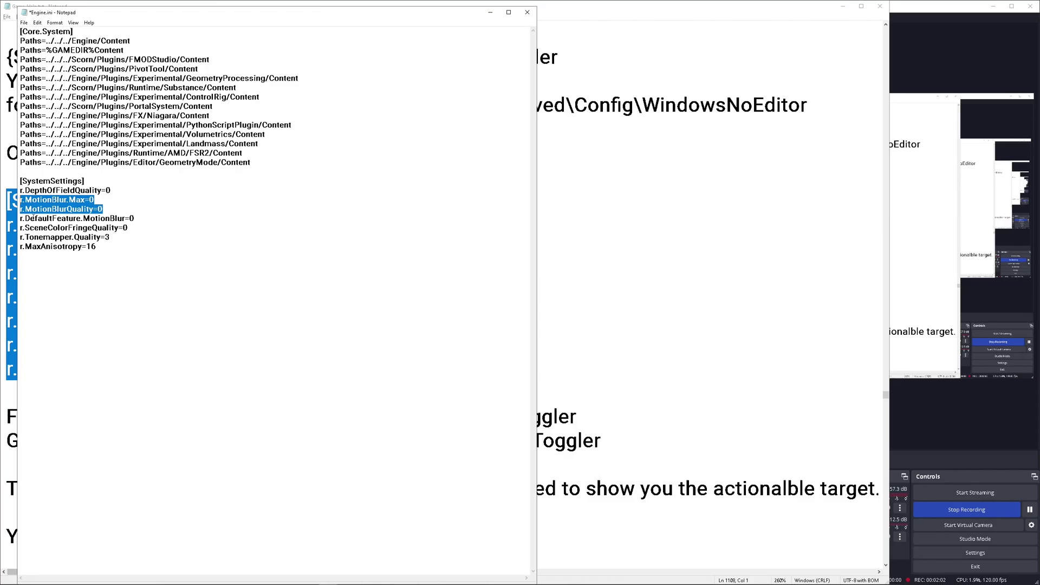
pyautogui.moveTo(140, 218); pyautogui.dragTo(20, 199)
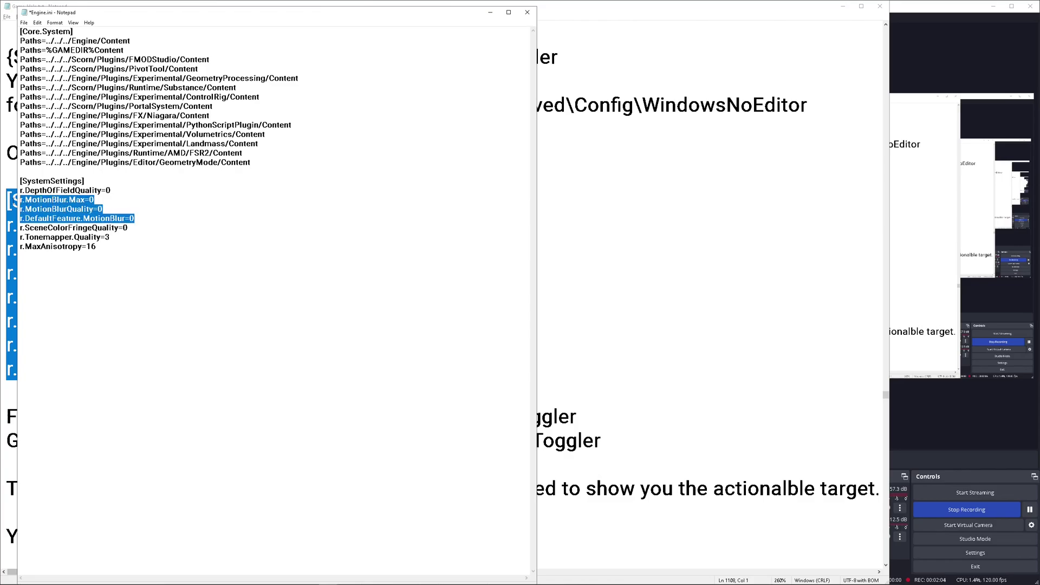
pyautogui.click(127, 228)
pyautogui.hotkey('shift', 'Left')
pyautogui.hotkey('shift', 'Left')
pyautogui.hotkey('shift', 'Left')
pyautogui.hotkey('shift', 'Left')
pyautogui.hotkey('shift', 'Left')
pyautogui.hotkey('shift', 'Left')
pyautogui.hotkey('shift', 'Left')
pyautogui.hotkey('shift', 'Left')
pyautogui.hotkey('shift', 'Left')
pyautogui.hotkey('shift', 'Left')
pyautogui.hotkey('shift', 'Left')
pyautogui.hotkey('shift', 'Left')
pyautogui.hotkey('shift', 'Left')
pyautogui.hotkey('shift', 'Left')
pyautogui.hotkey('shift', 'Left')
pyautogui.hotkey('shift', 'Left')
pyautogui.hotkey('shift', 'Left')
pyautogui.hotkey('shift', 'Left')
pyautogui.hotkey('shift', 'Left')
pyautogui.hotkey('shift', 'Left')
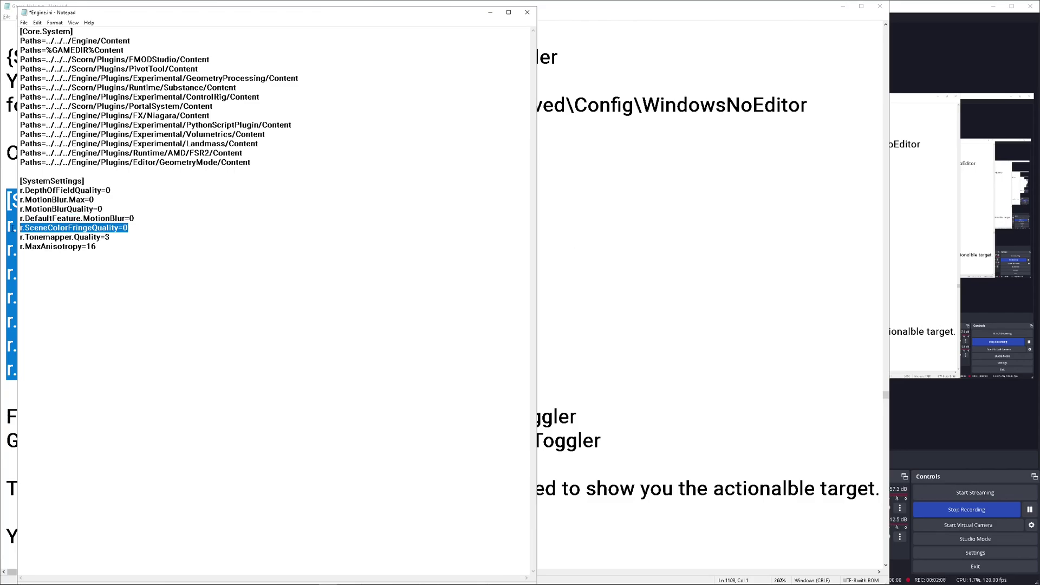
# Review the Tonemapper.Quality and MaxAnisotropy lines at the end of the [SystemSettings] block
pyautogui.click(74, 237)
pyautogui.moveTo(119, 237); pyautogui.dragTo(12, 236)
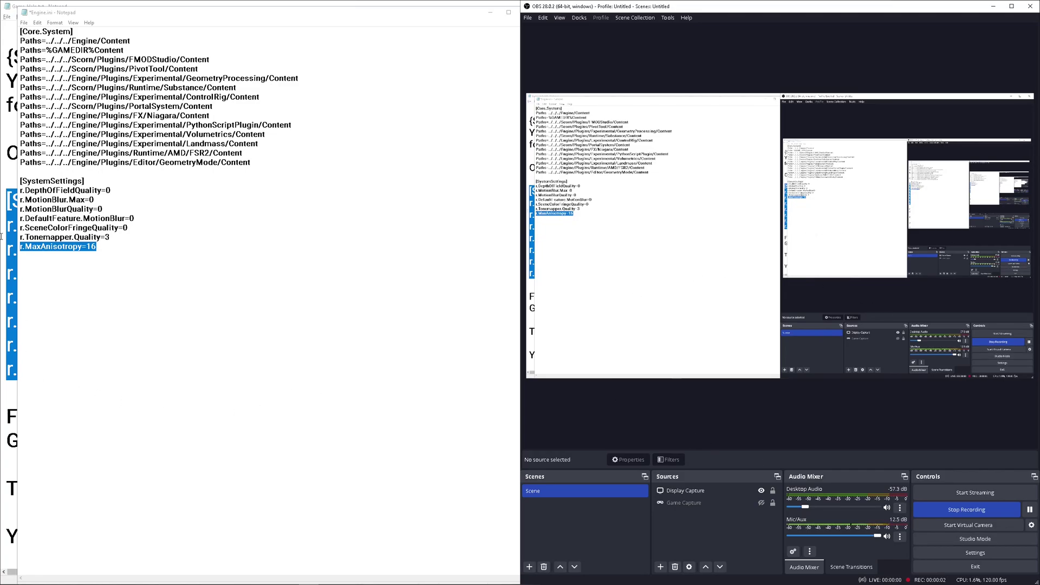
pyautogui.click(115, 268)
pyautogui.moveTo(97, 247); pyautogui.dragTo(19, 245)
pyautogui.click(271, 287)
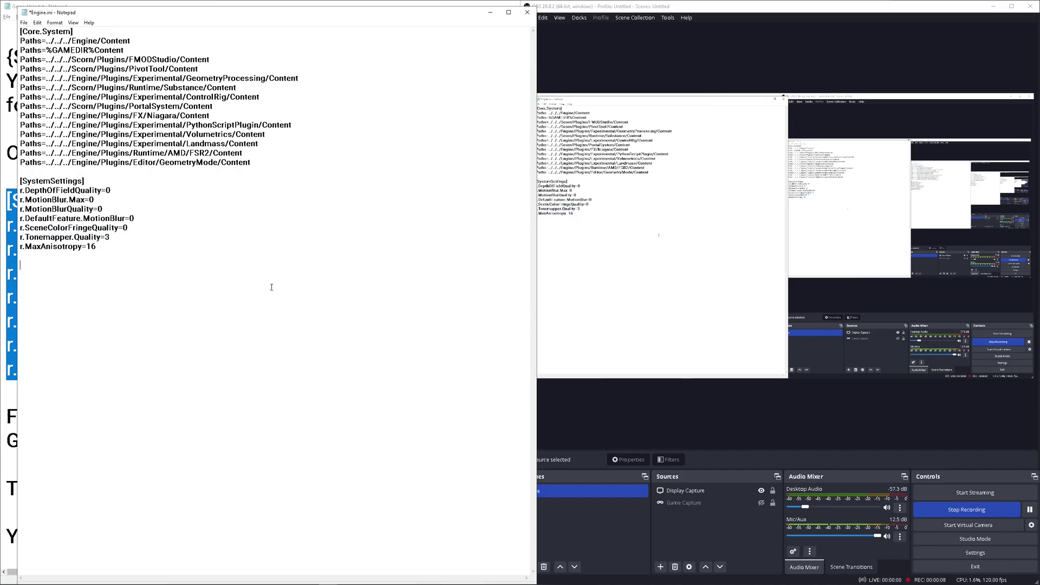
pyautogui.moveTo(118, 245); pyautogui.dragTo(4, 243)
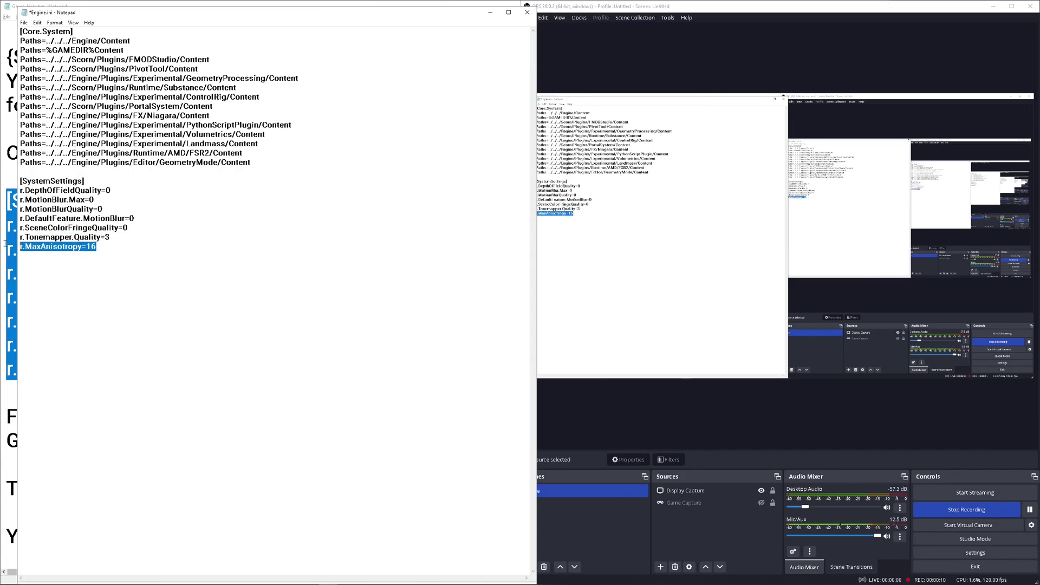
pyautogui.click(296, 284)
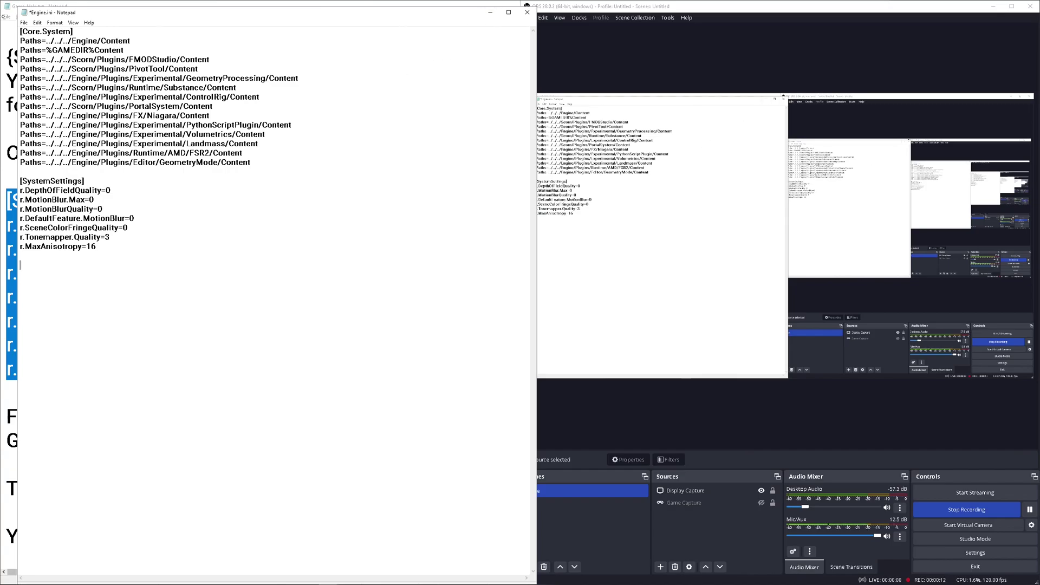
# Save the edited Engine.ini and close it
pyautogui.click(23, 22)
pyautogui.click(36, 58)
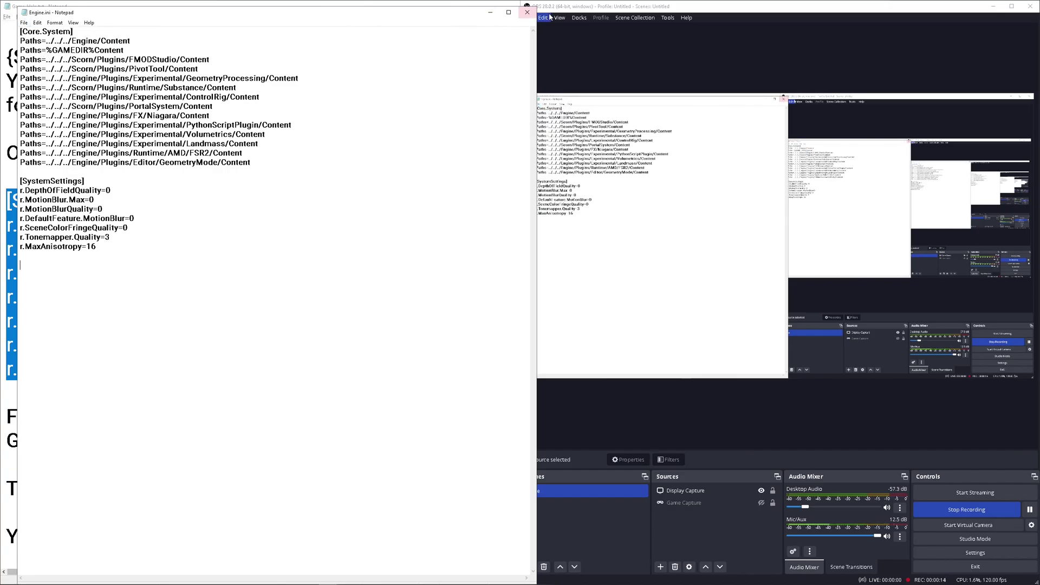
pyautogui.click(533, 11)
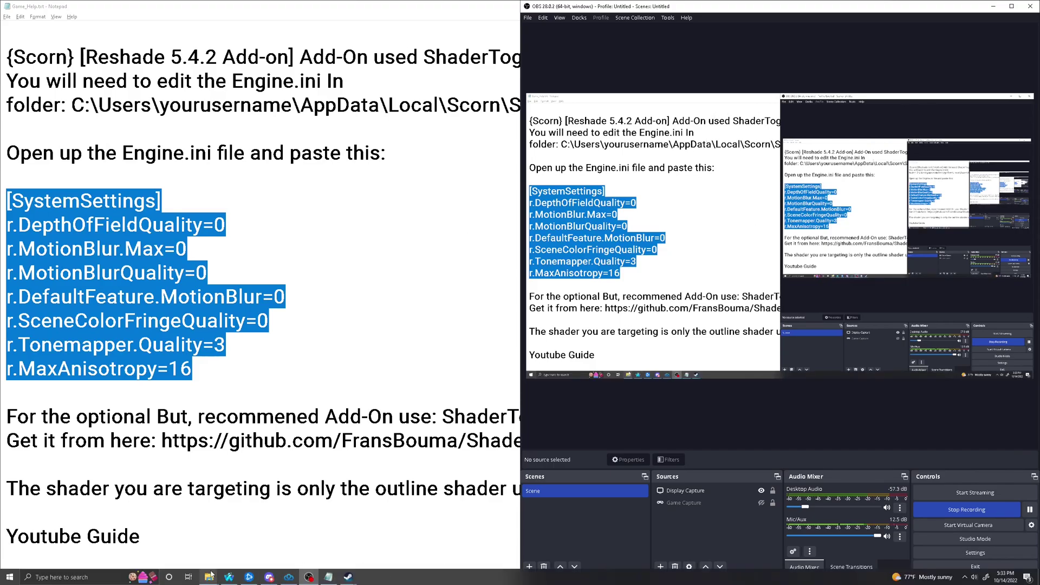
# Make Engine.ini in the WindowsNoEditor folder read-only, apply the change and close the folder window
pyautogui.moveTo(209, 581)
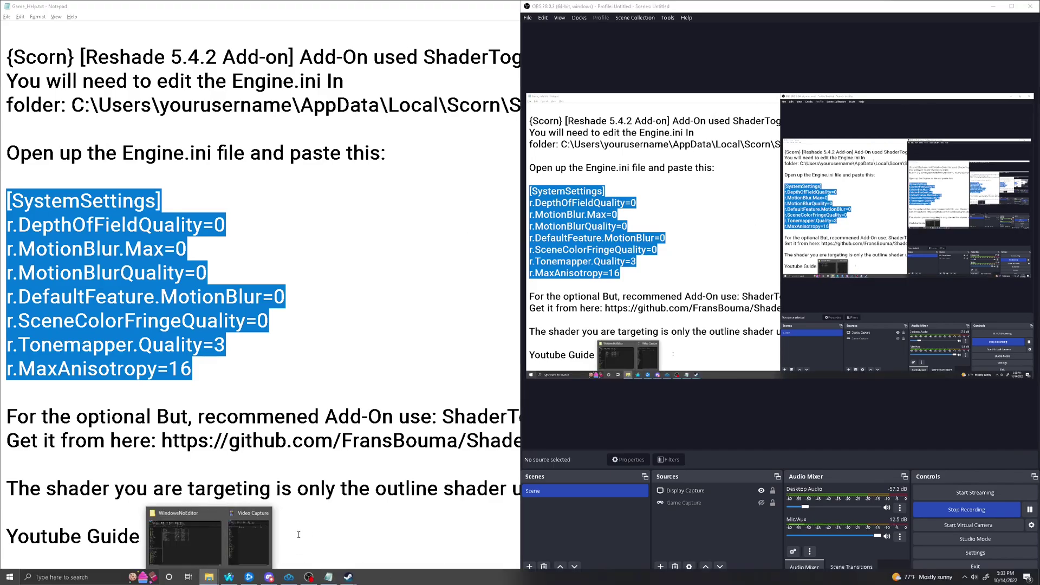
pyautogui.moveTo(265, 540)
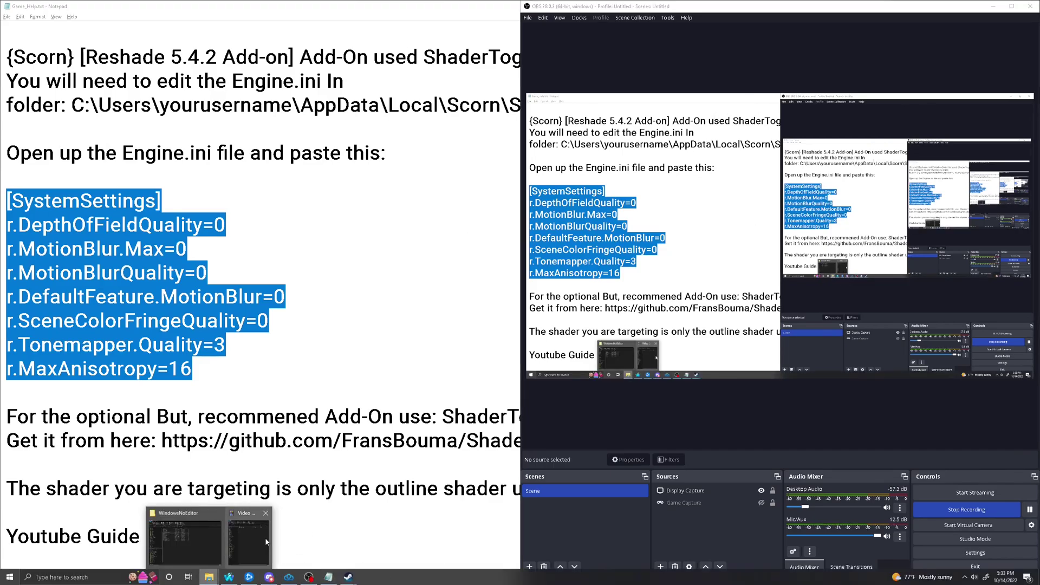
pyautogui.click(202, 536)
pyautogui.rightClick(297, 184)
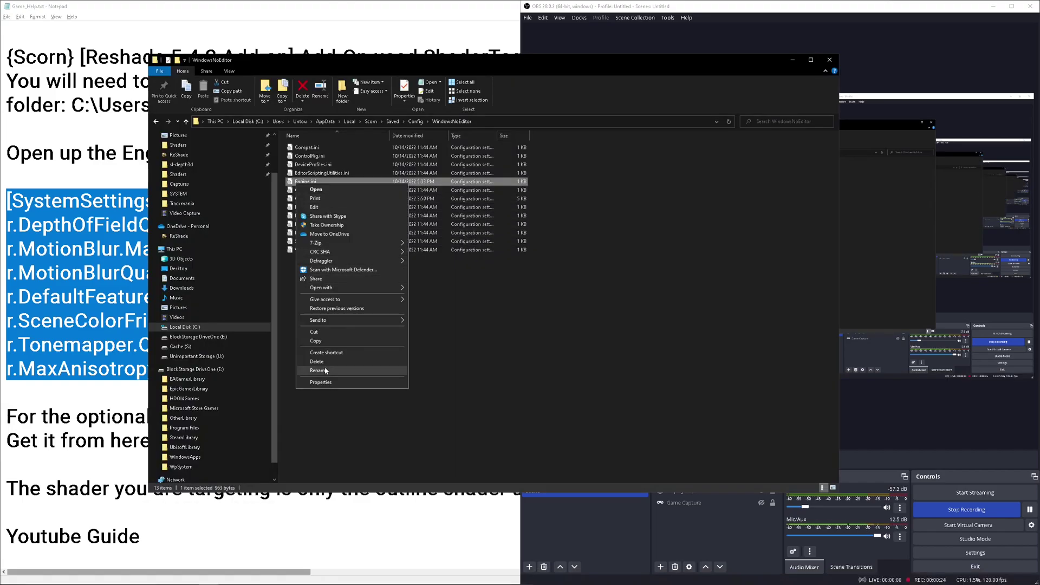
pyautogui.click(322, 382)
pyautogui.click(353, 337)
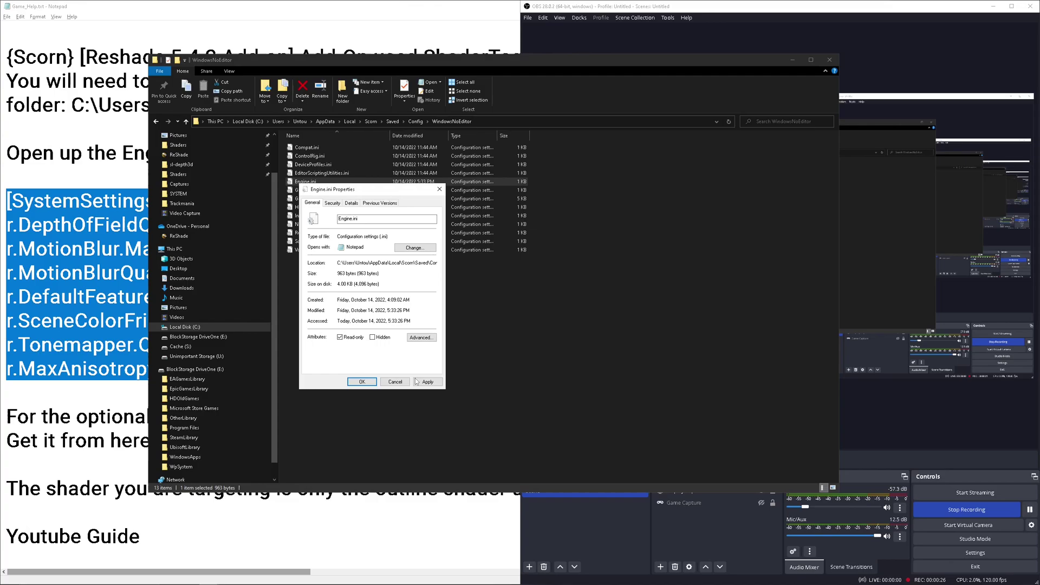
pyautogui.click(428, 382)
pyautogui.click(362, 382)
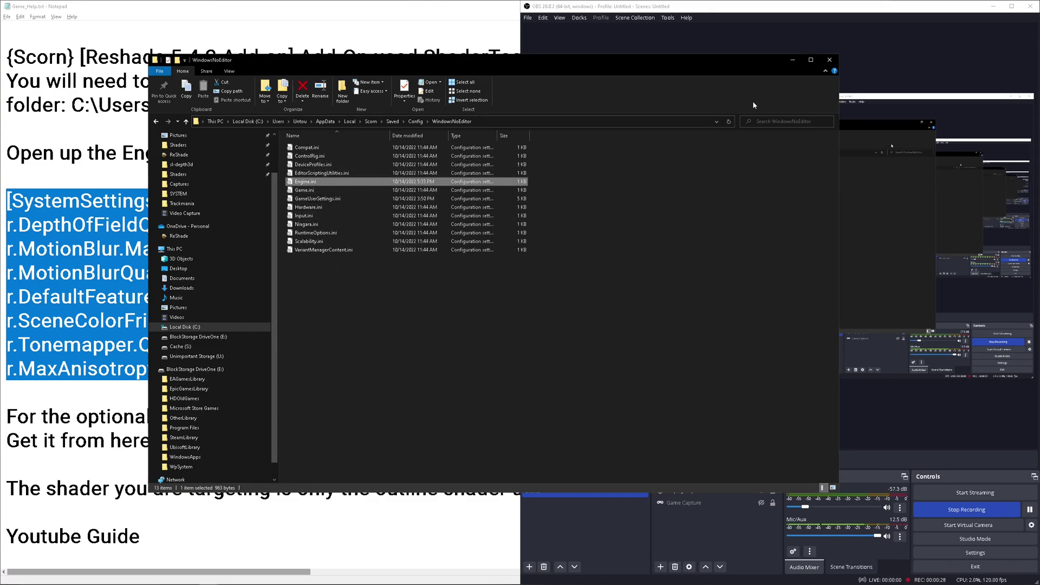
pyautogui.click(836, 58)
# Switch to Steam's Scorn library page, and open ReShade's Installers folder in File Explorer
pyautogui.moveTo(355, 580)
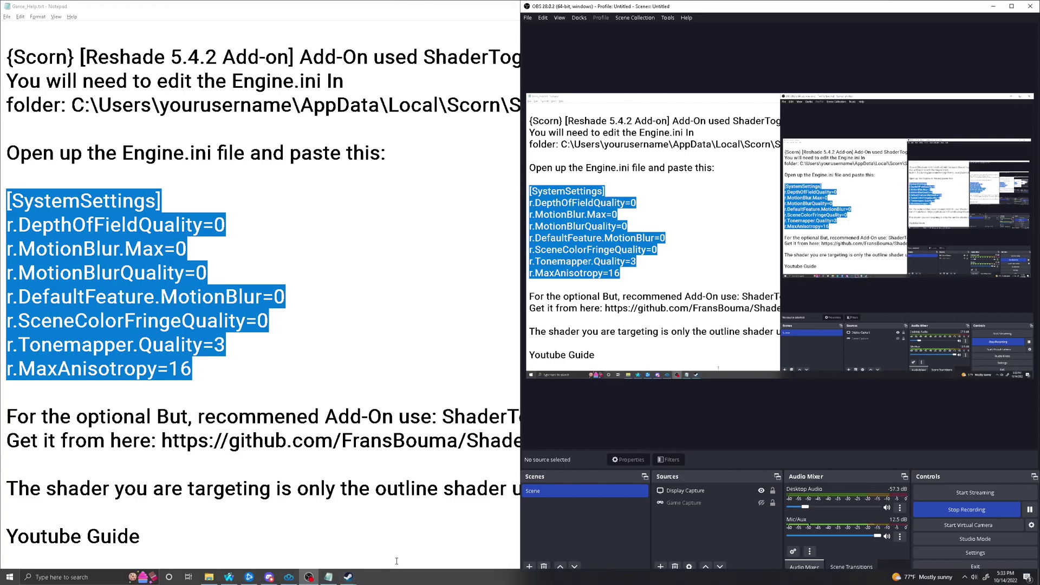
pyautogui.click(355, 578)
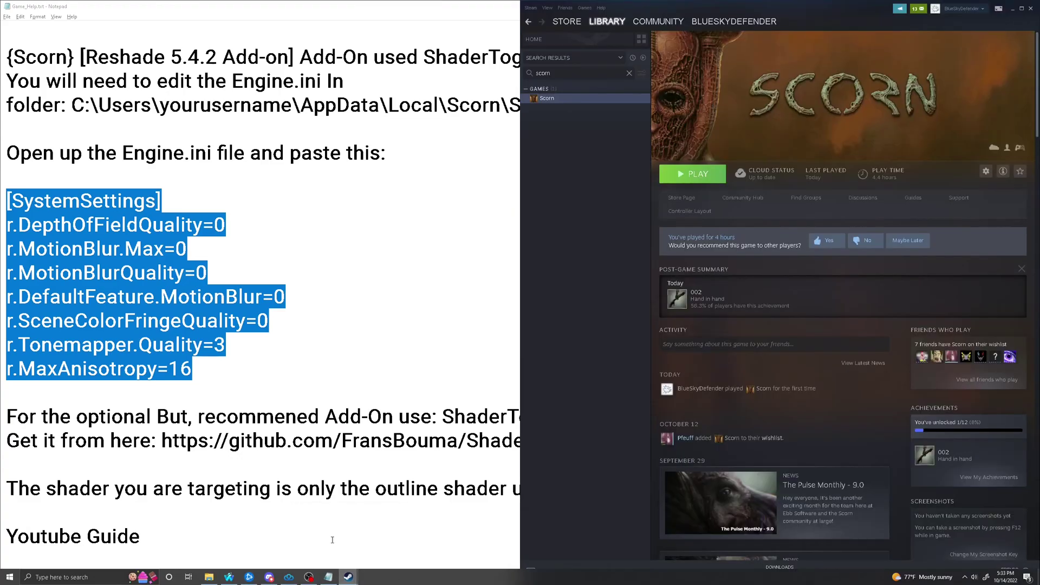
pyautogui.moveTo(433, 583)
pyautogui.click(208, 577)
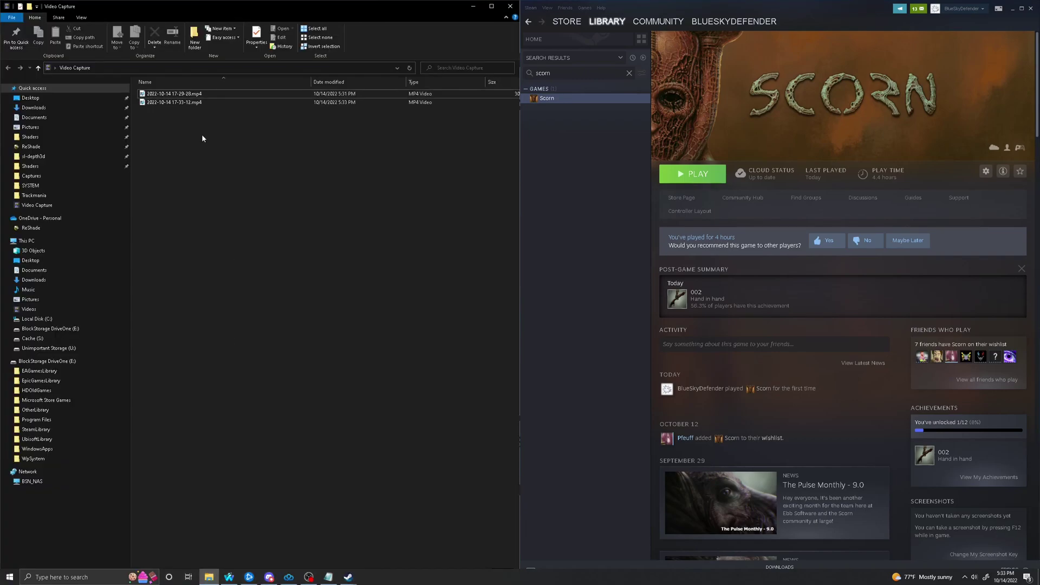
pyautogui.click(32, 146)
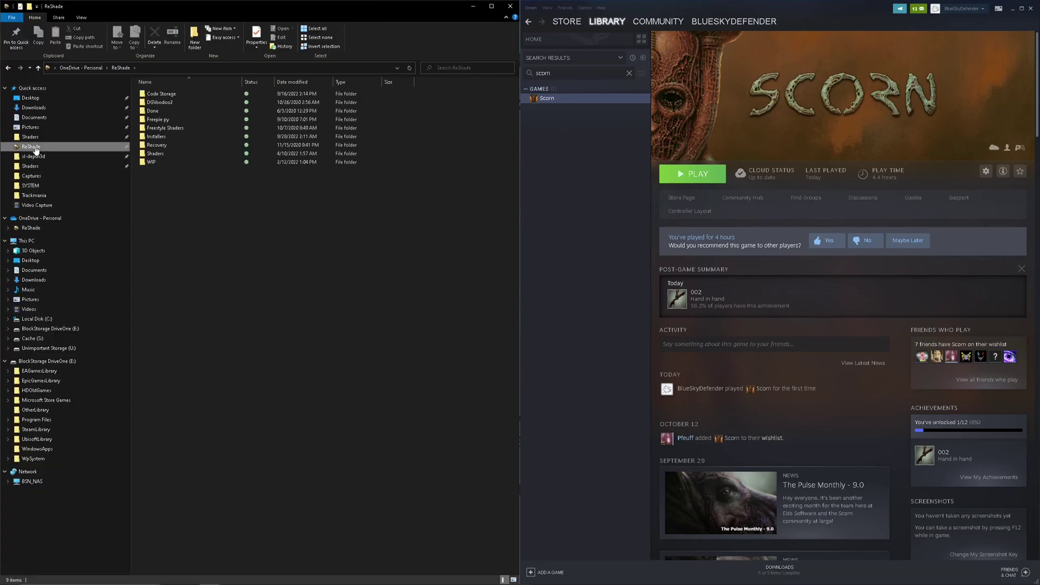
pyautogui.doubleClick(160, 136)
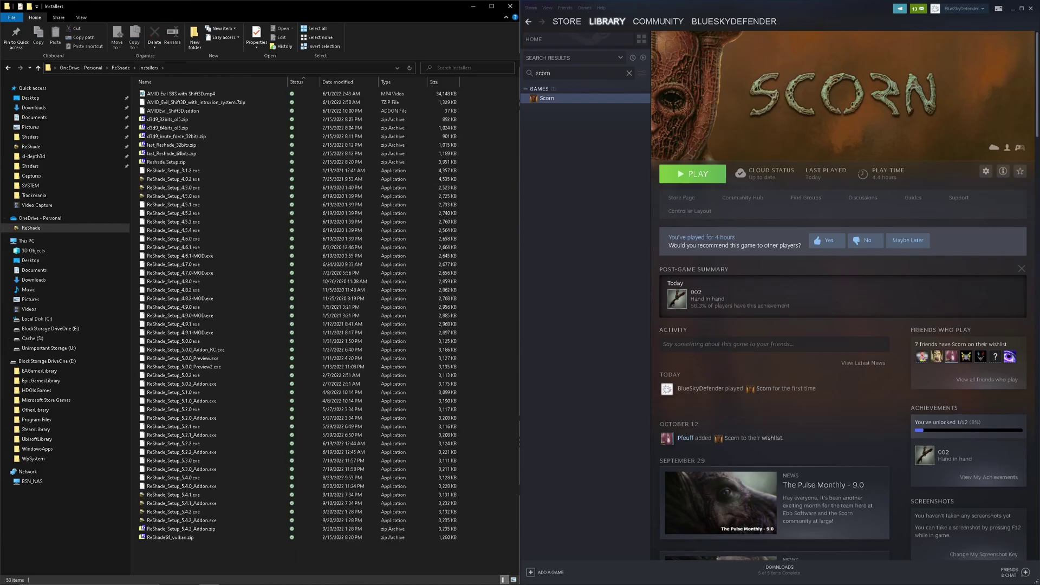
# Start downloading ReShade 5.4.2 with full add-on support from reshade.me in the browser, and cancel the download
pyautogui.click(184, 521)
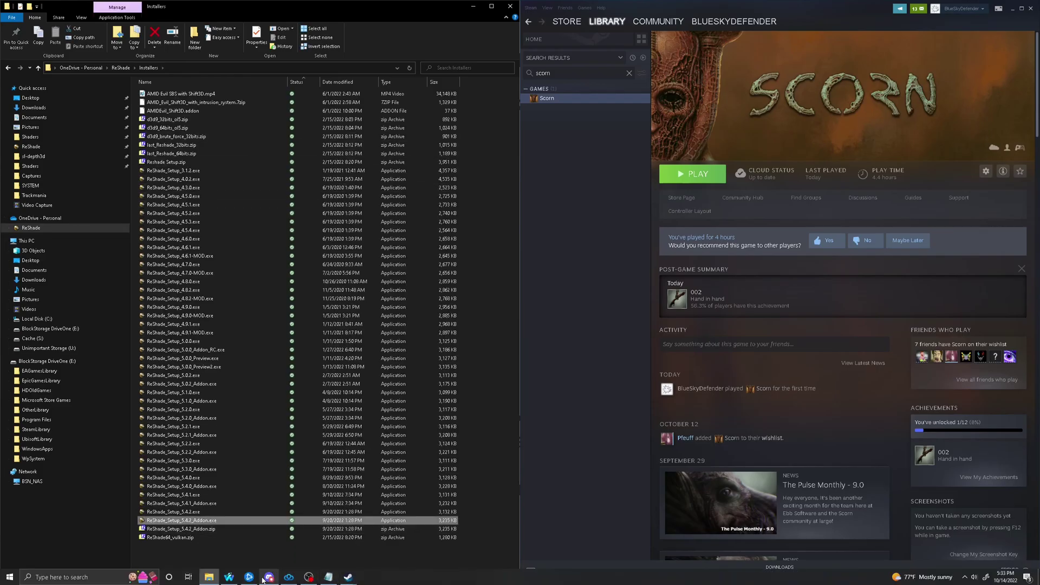
pyautogui.click(227, 577)
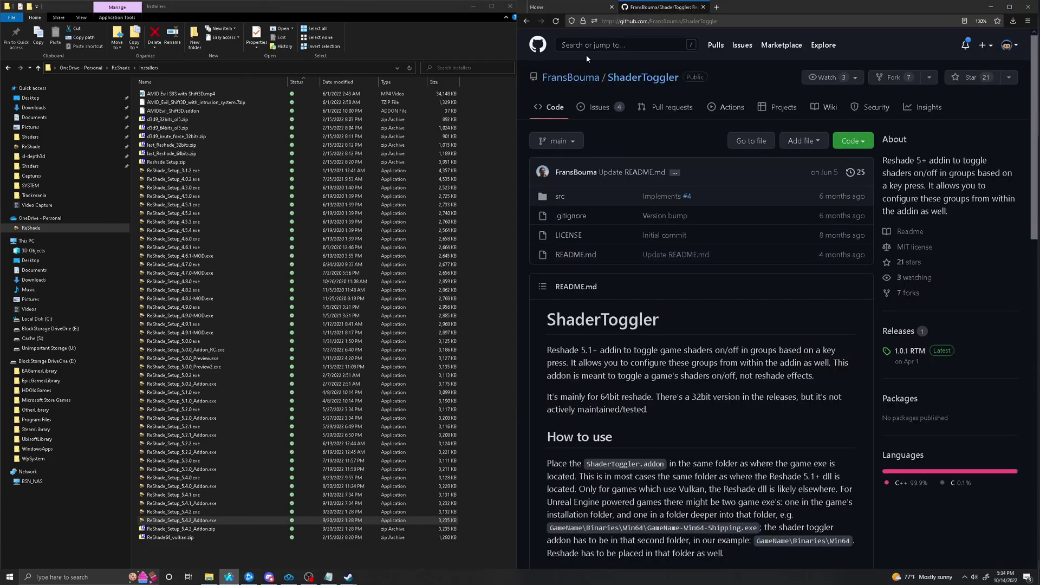
pyautogui.click(564, 11)
pyautogui.click(773, 171)
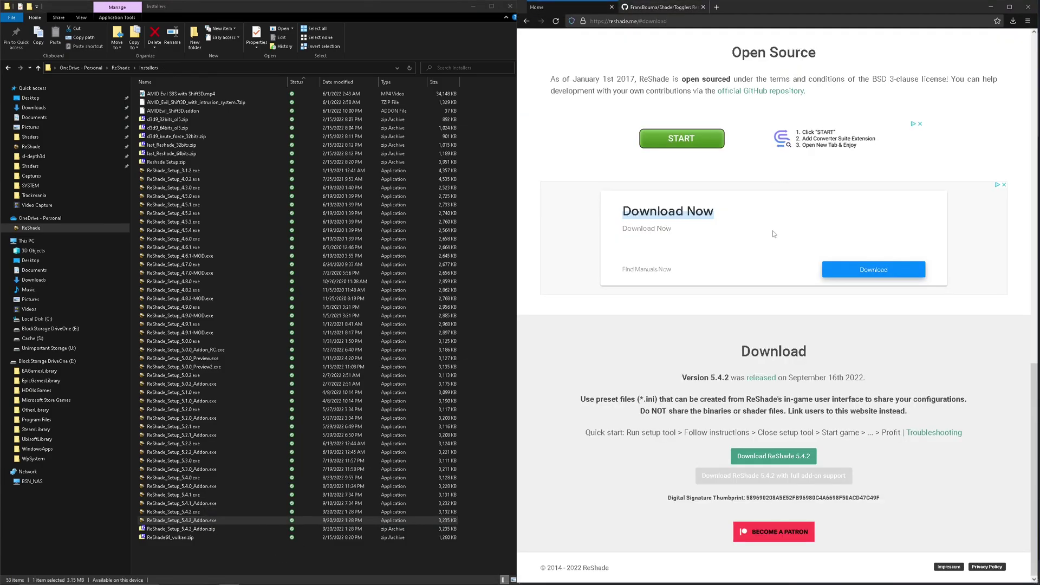
pyautogui.click(762, 477)
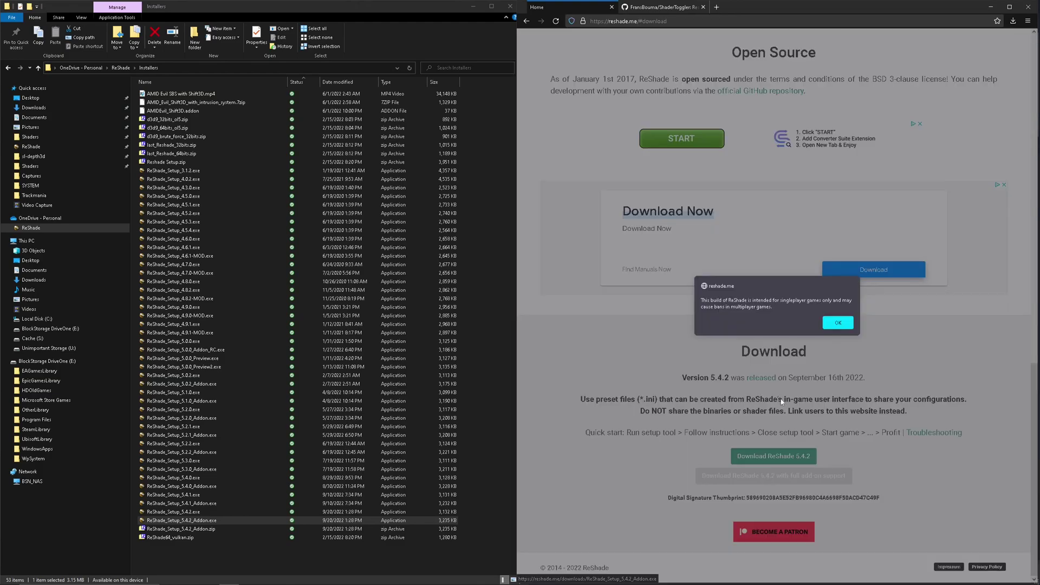
pyautogui.click(837, 324)
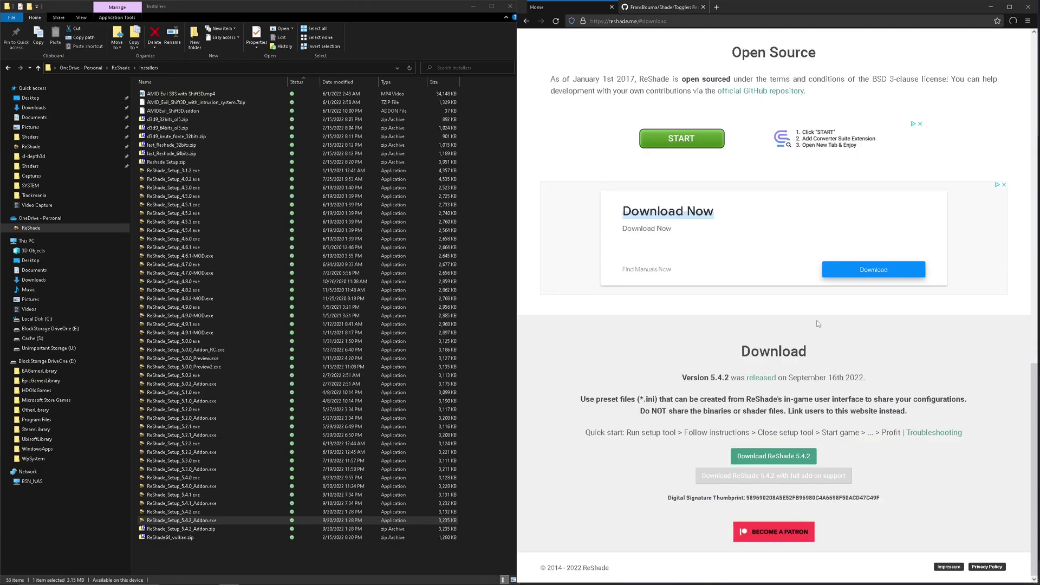
pyautogui.click(1007, 44)
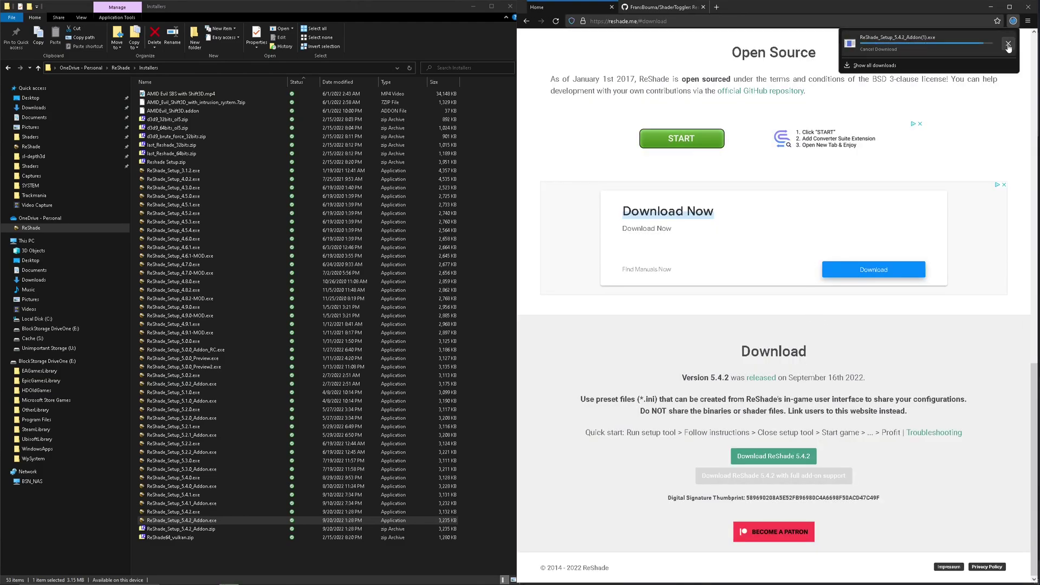
pyautogui.click(624, 52)
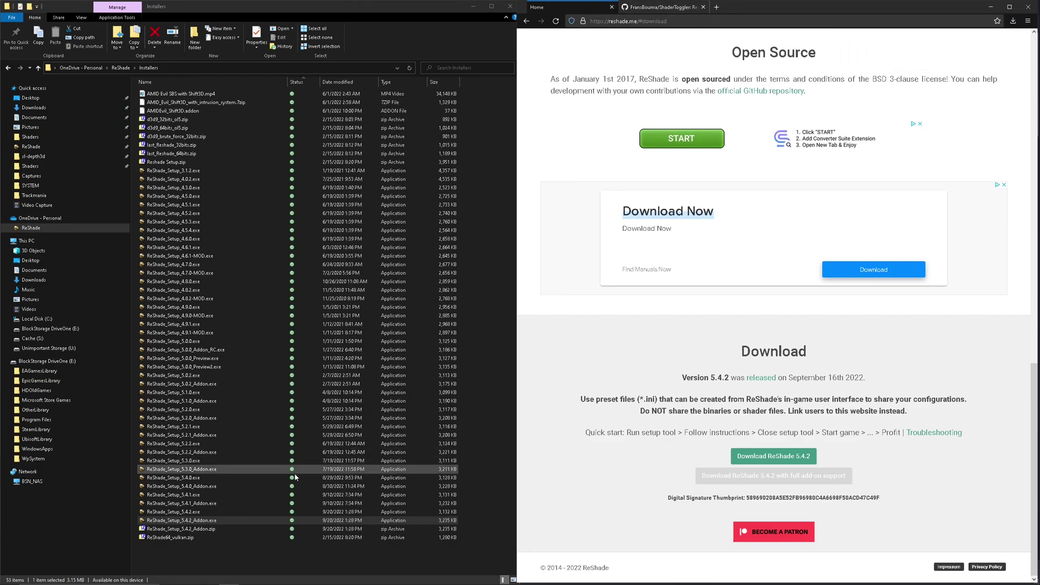
# Run ReShade_Setup_5.4.2_Addon.exe, accept the warning and choose Scorn-Win64-Shipping.exe in Scorn's Binaries\Win64 folder as the target game
pyautogui.doubleClick(190, 520)
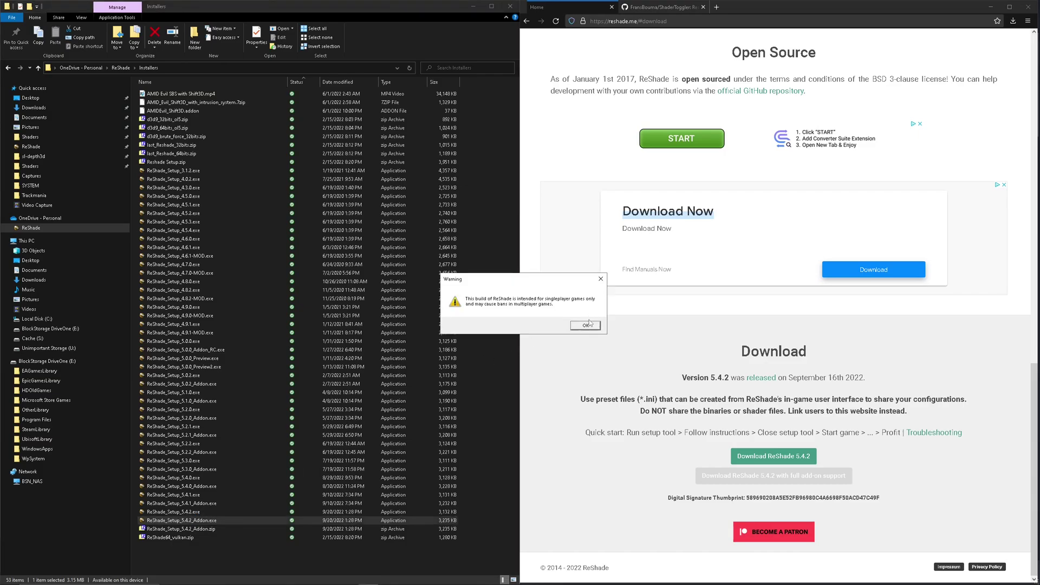
pyautogui.click(585, 325)
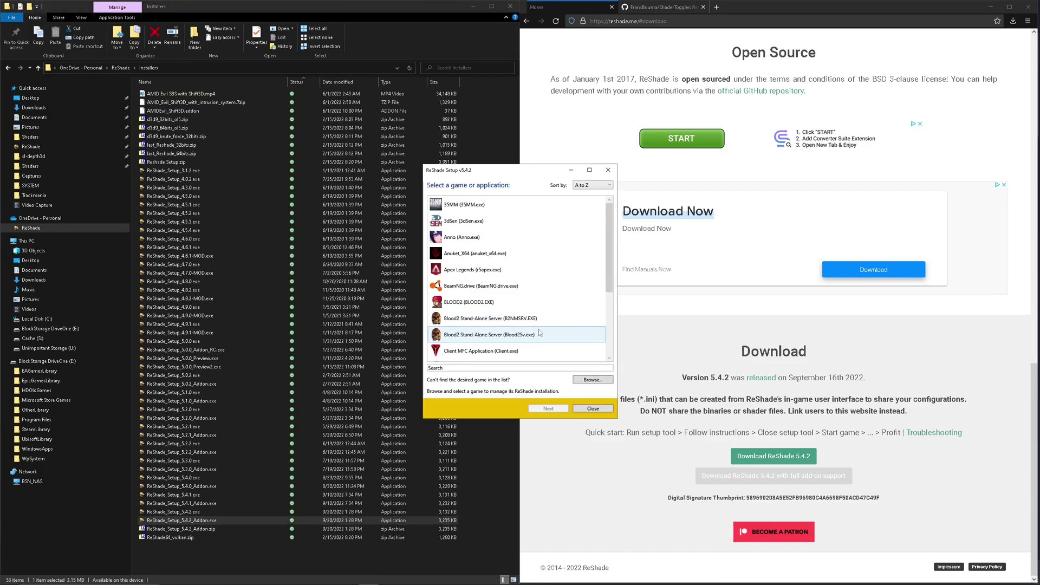
pyautogui.click(588, 379)
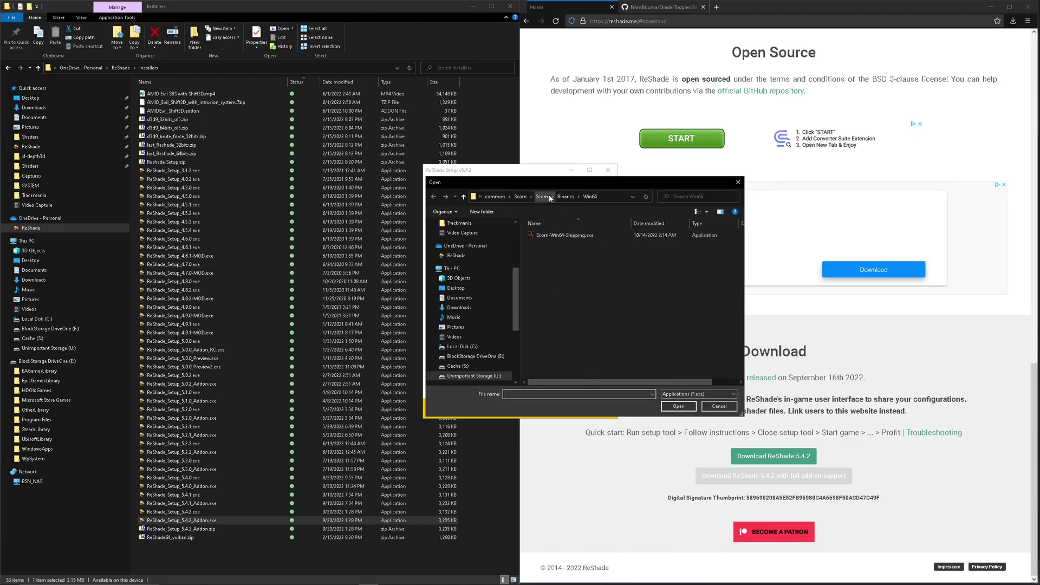
pyautogui.click(575, 238)
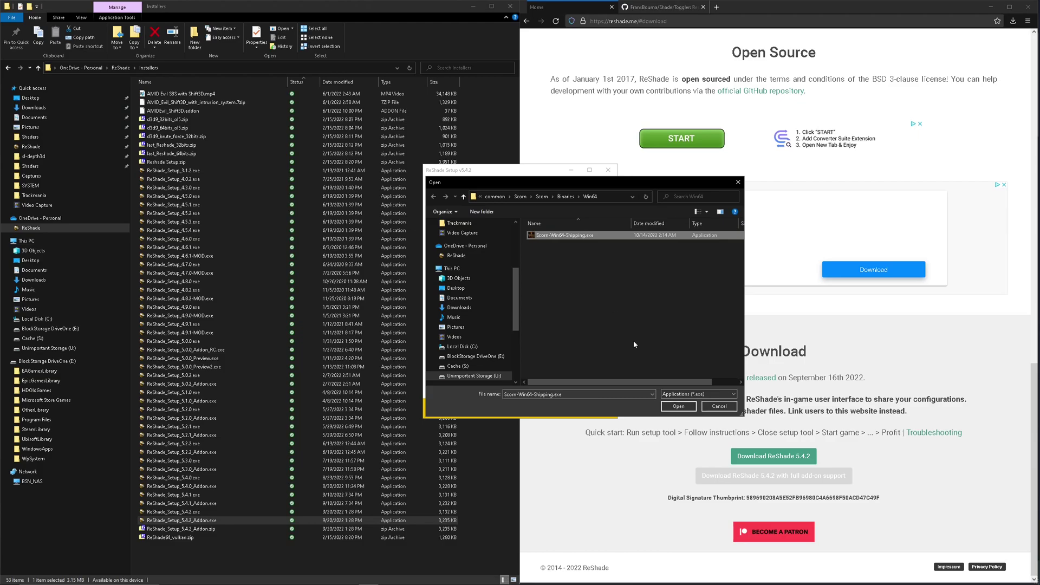
pyautogui.click(682, 410)
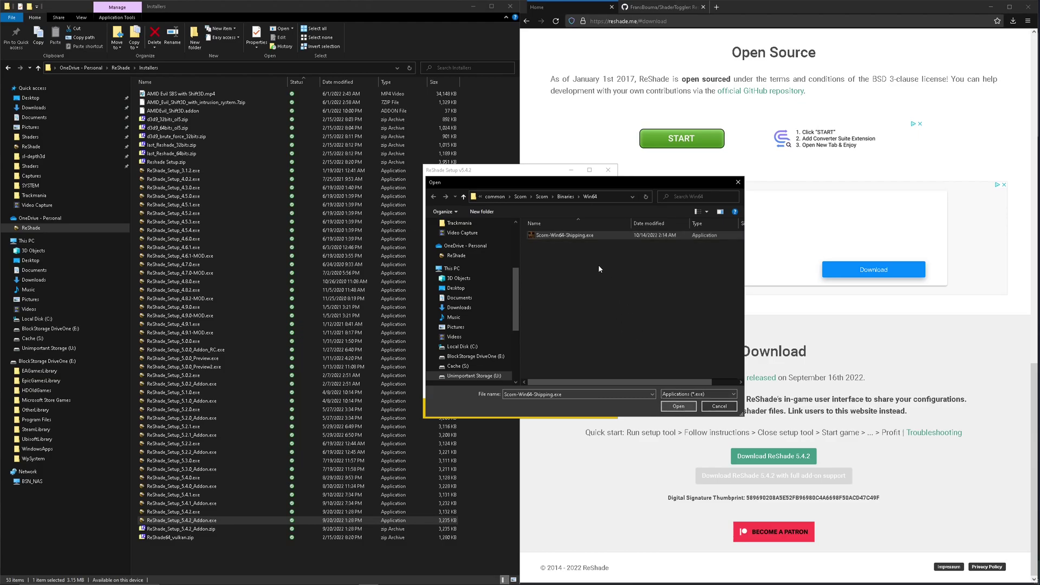
pyautogui.click(678, 406)
pyautogui.click(544, 409)
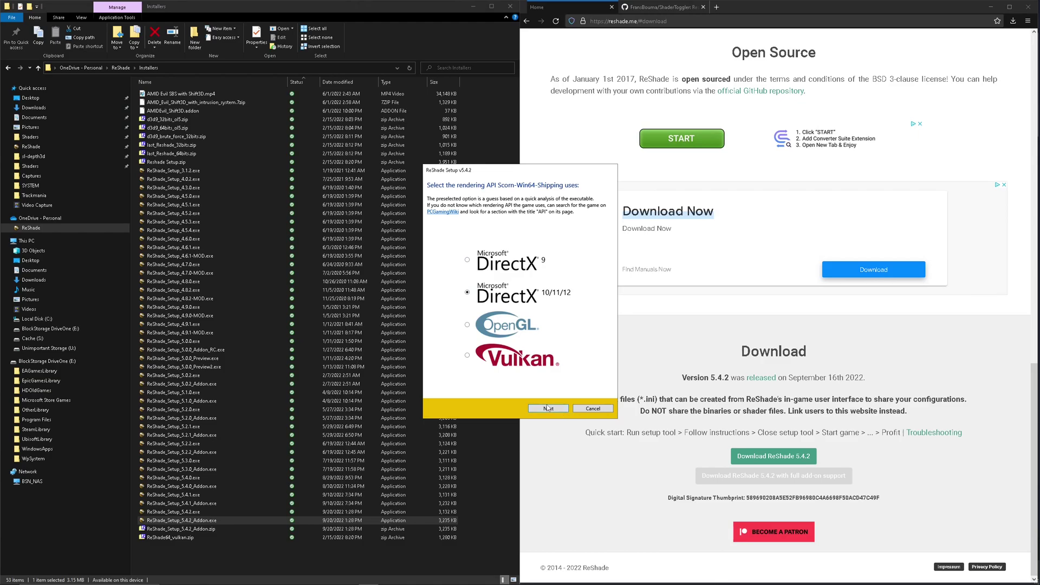
# Complete the ReShade installation with the DirectX 10/11/12 rendering API, skipping the preset and effect packages
pyautogui.click(541, 409)
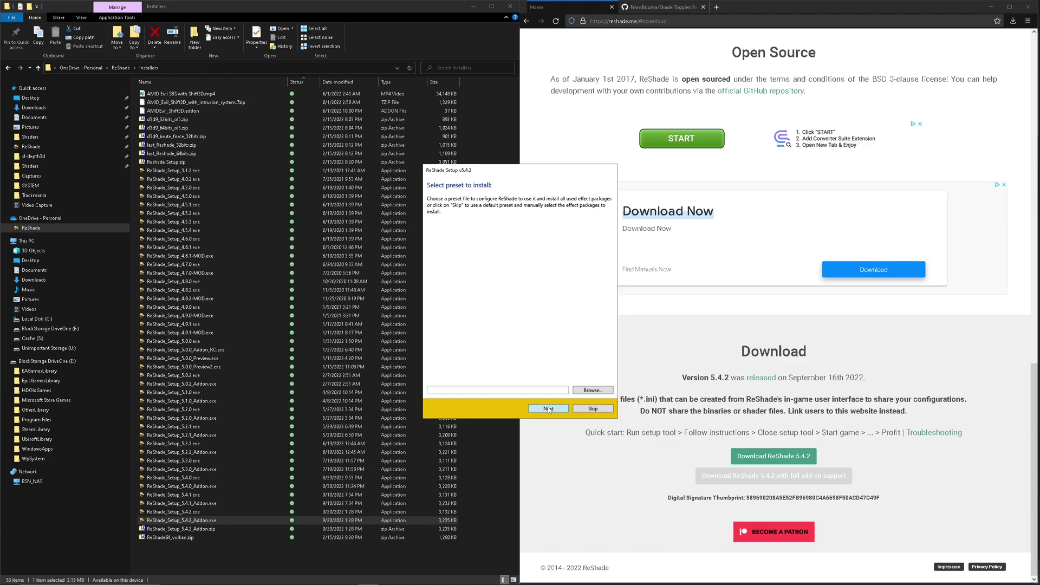
pyautogui.click(592, 409)
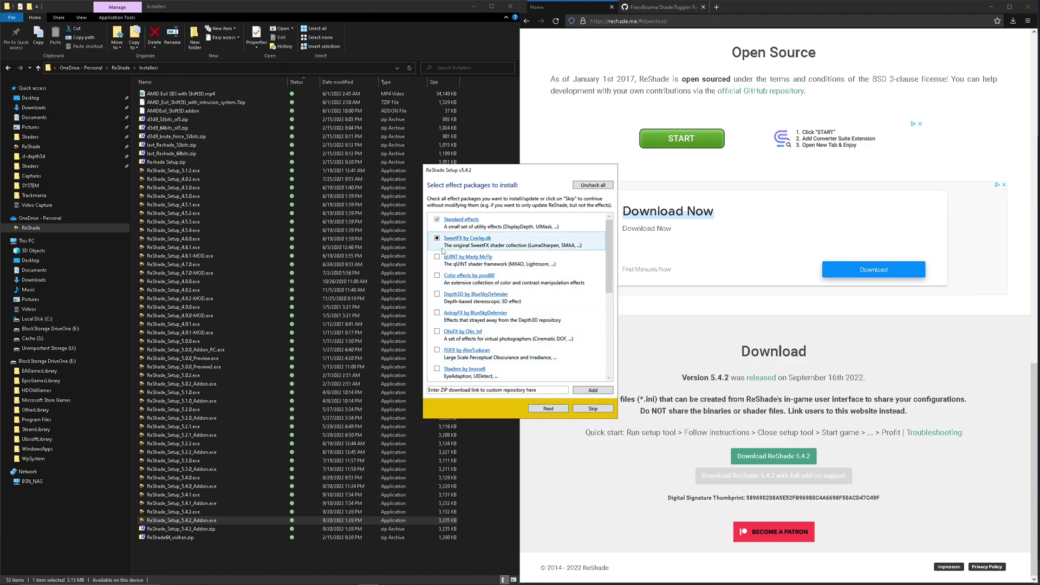
pyautogui.click(437, 294)
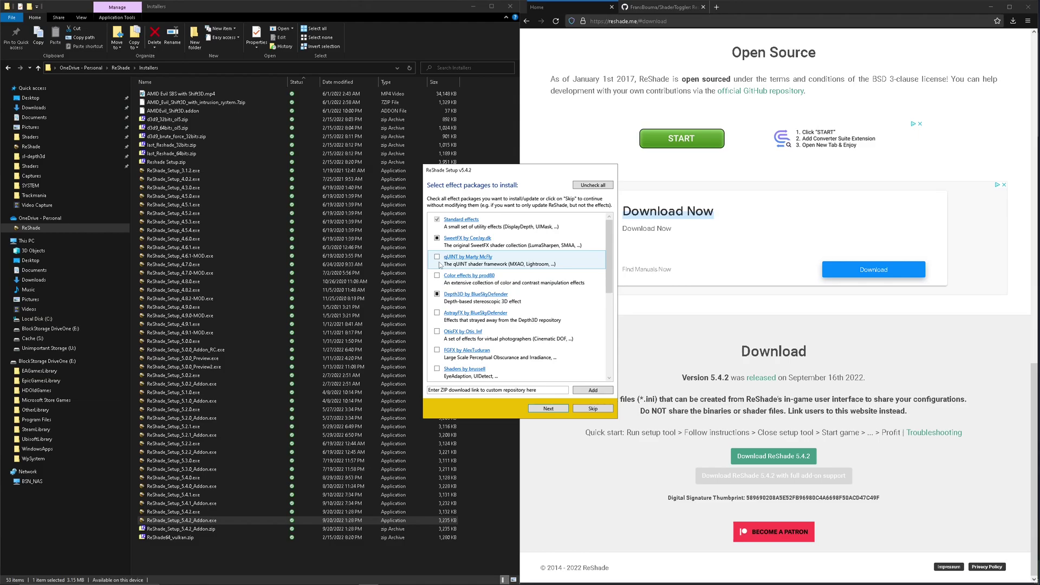
pyautogui.click(438, 239)
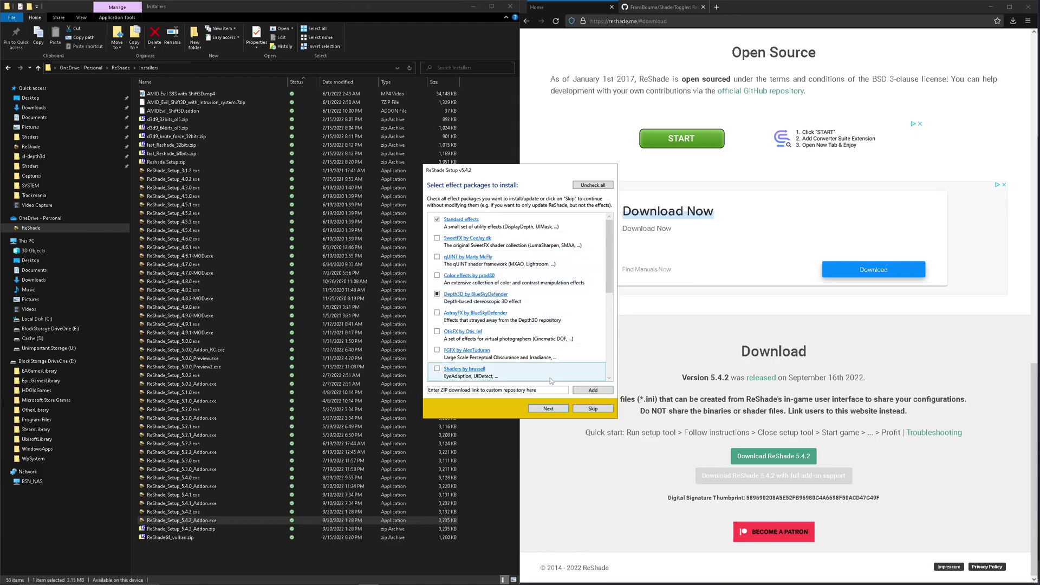
pyautogui.click(590, 410)
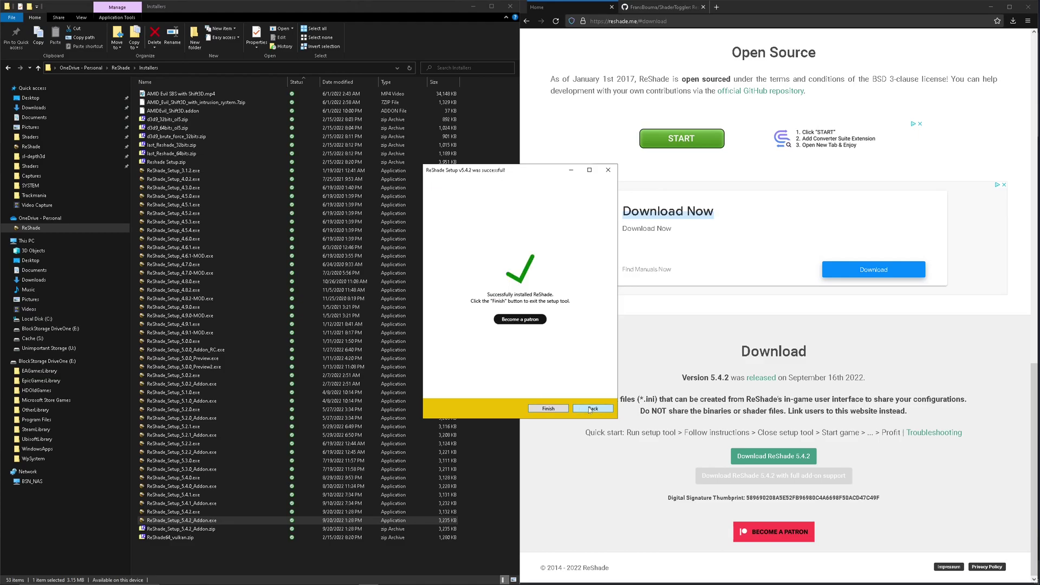
pyautogui.click(535, 410)
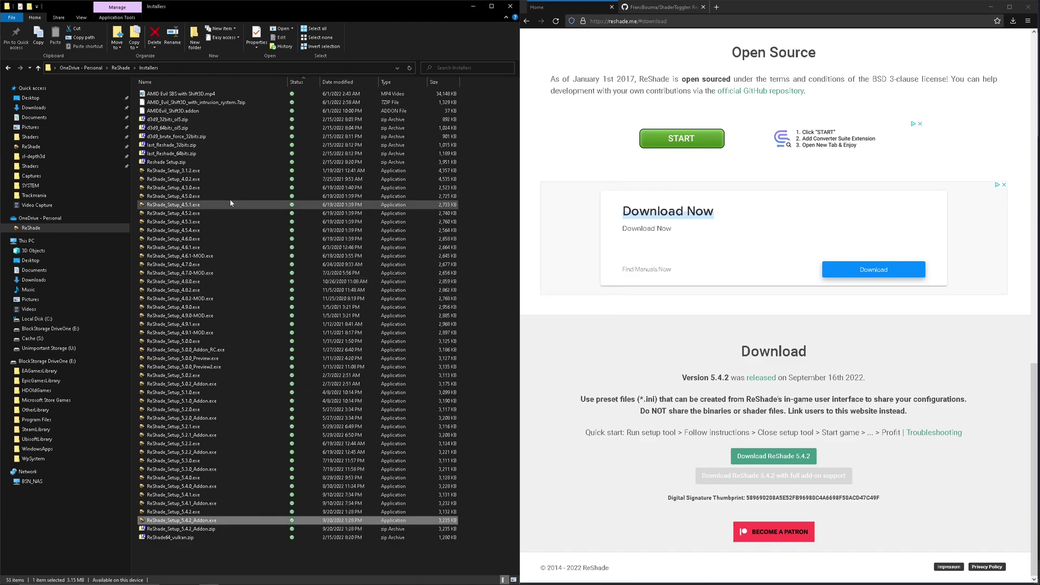
# Close the Installers folder and open Scorn's installation folder from its local files settings in Steam
pyautogui.click(509, 9)
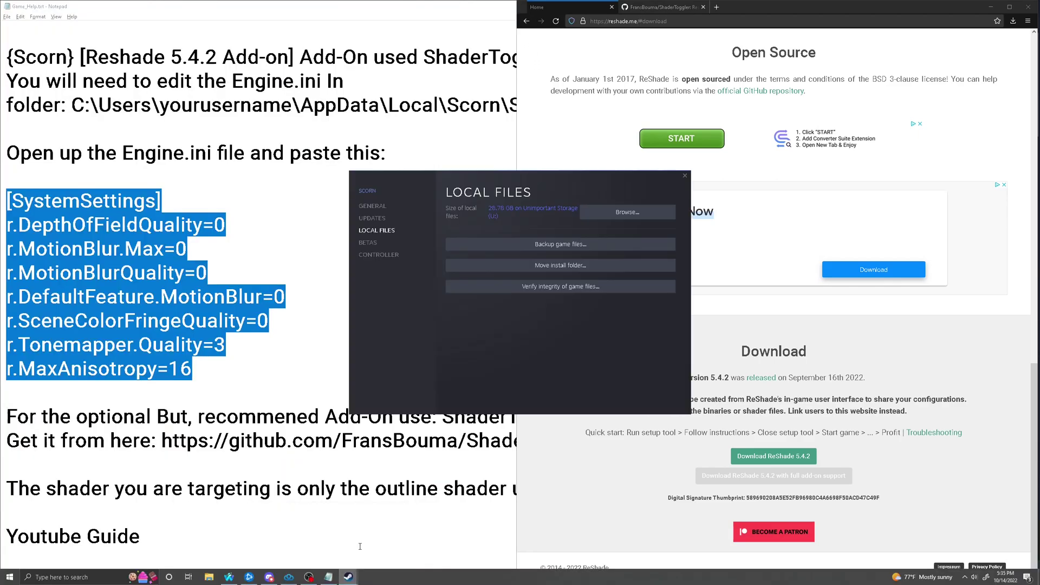
pyautogui.click(627, 212)
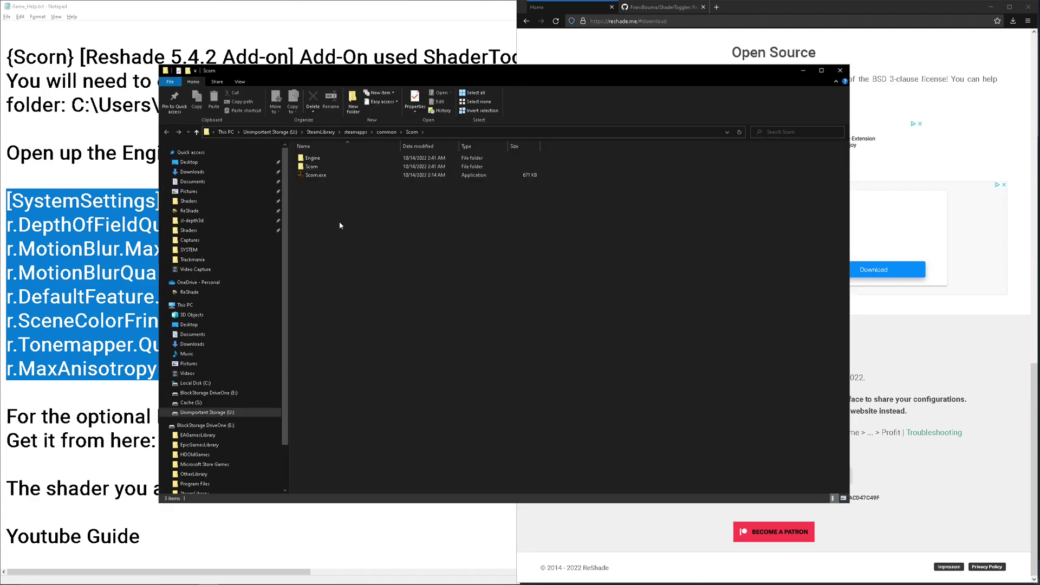
pyautogui.click(313, 160)
pyautogui.doubleClick(313, 161)
pyautogui.doubleClick(311, 158)
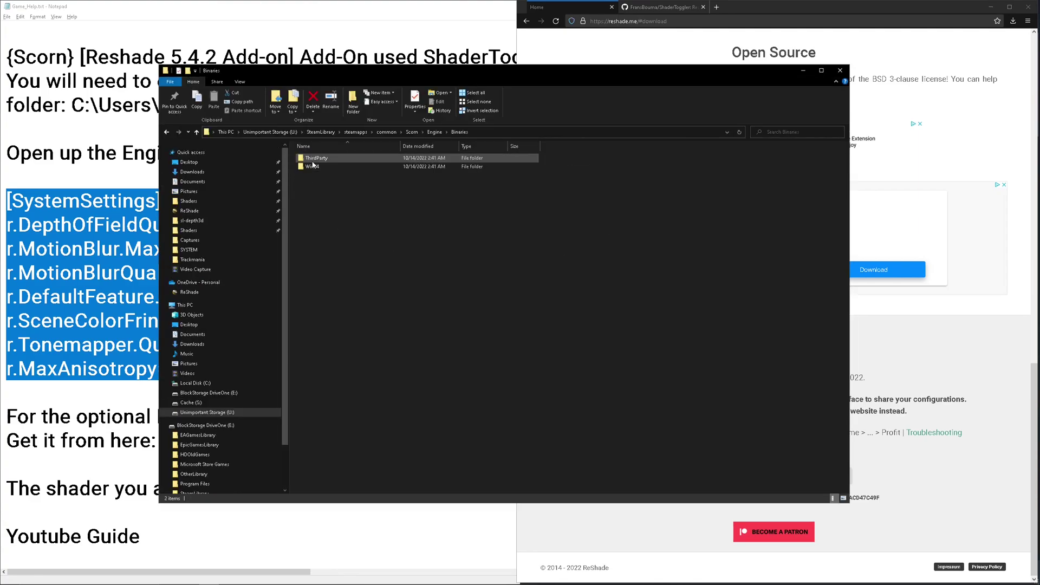
pyautogui.click(167, 132)
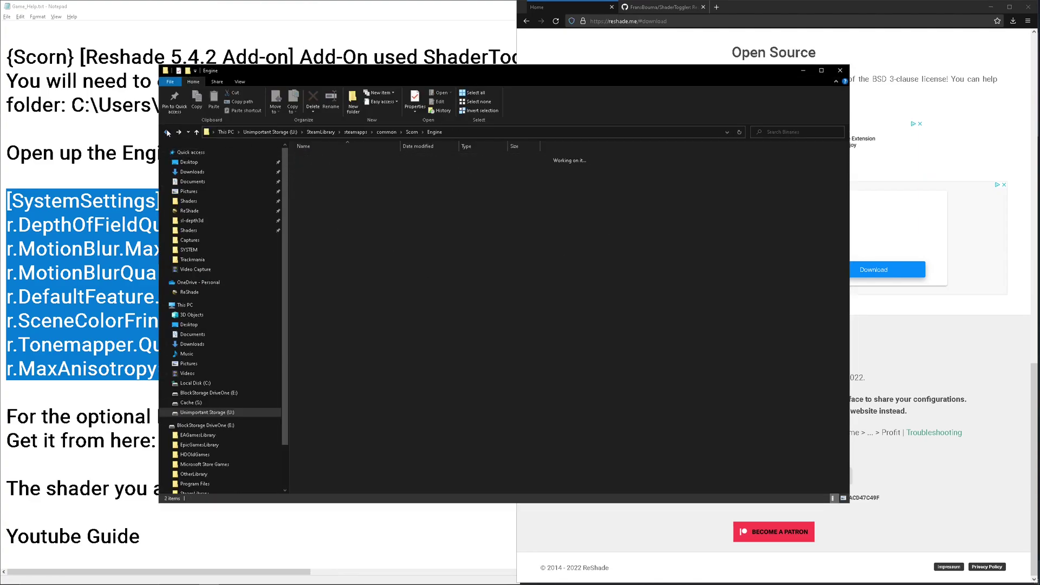
pyautogui.click(166, 131)
# Open the Scorn\Binaries\Win64 folder and check dxgi.dll and Overwatch.fxh in it
pyautogui.doubleClick(323, 165)
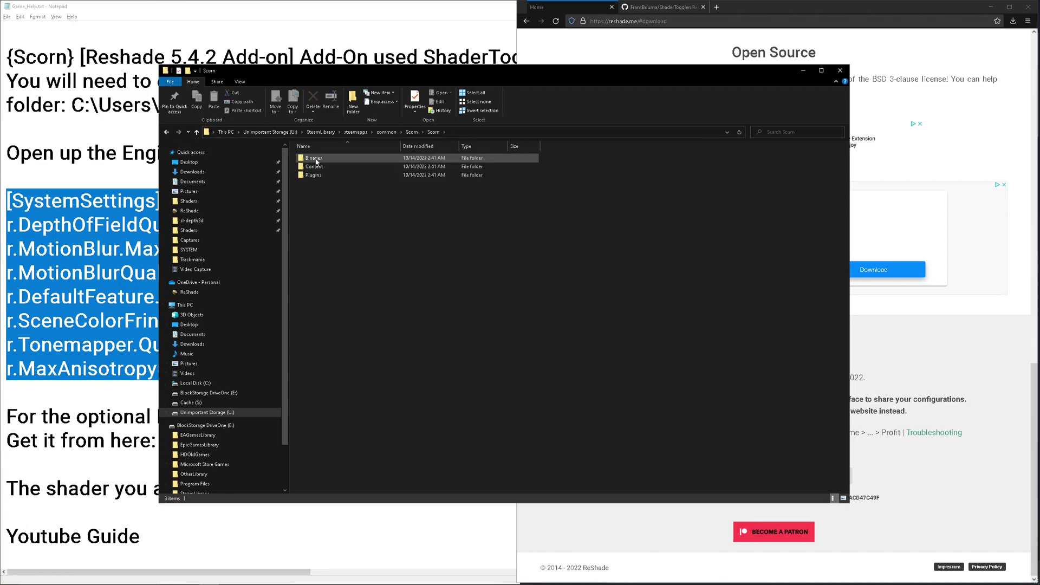
pyautogui.doubleClick(314, 158)
pyautogui.click(316, 161)
pyautogui.doubleClick(316, 161)
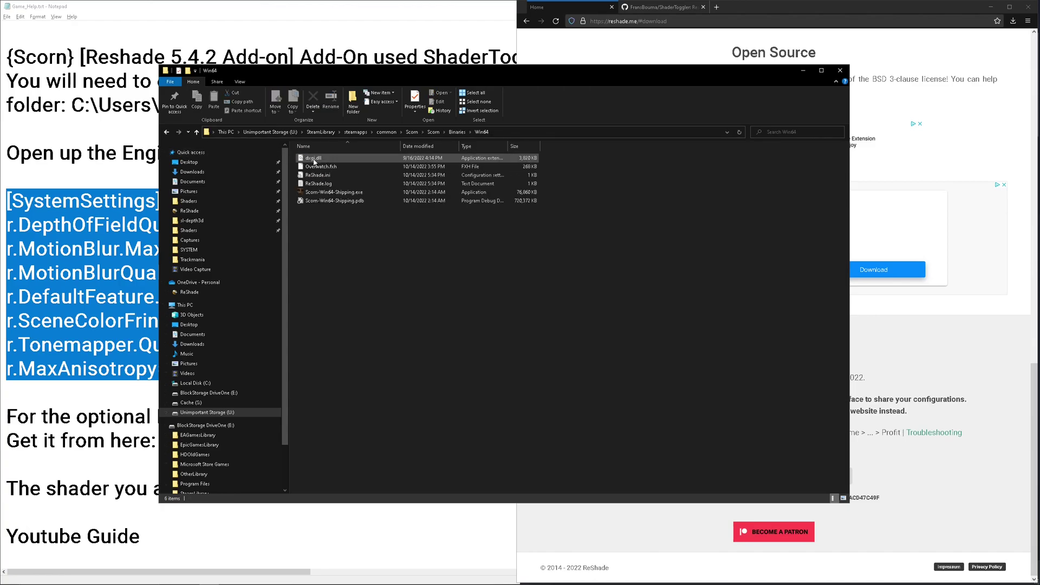
pyautogui.click(313, 160)
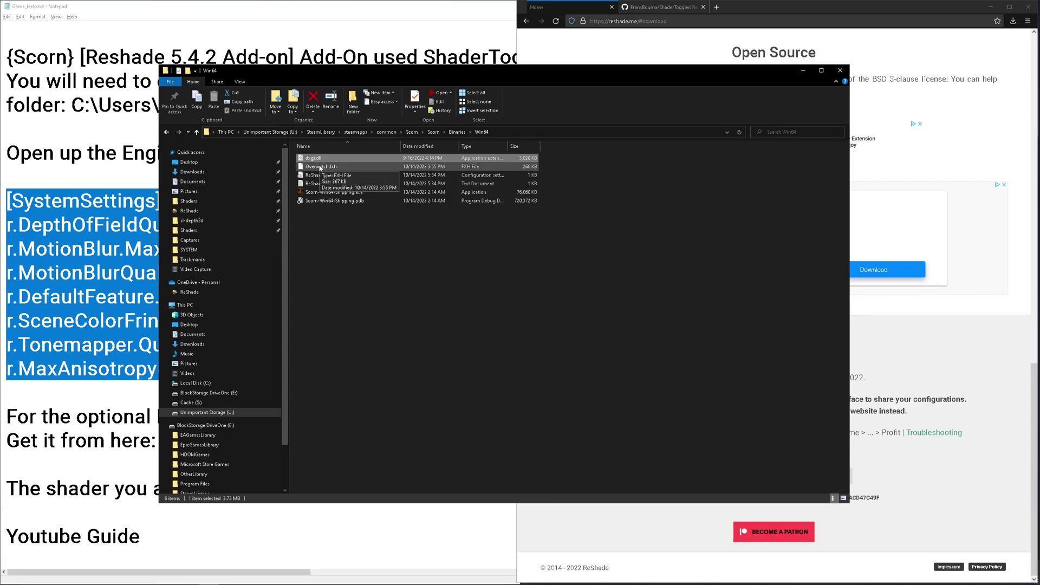
pyautogui.click(320, 168)
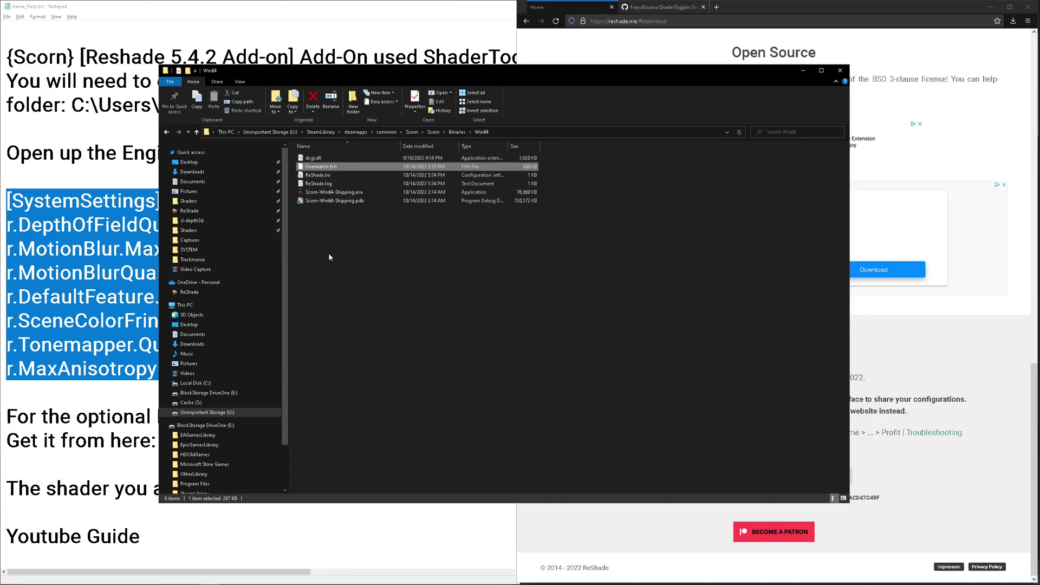
# Copy SuperDepth3D.fx from the Depth3D Shaders folder into Scorn's Win64 folder
pyautogui.click(188, 201)
pyautogui.rightClick(334, 191)
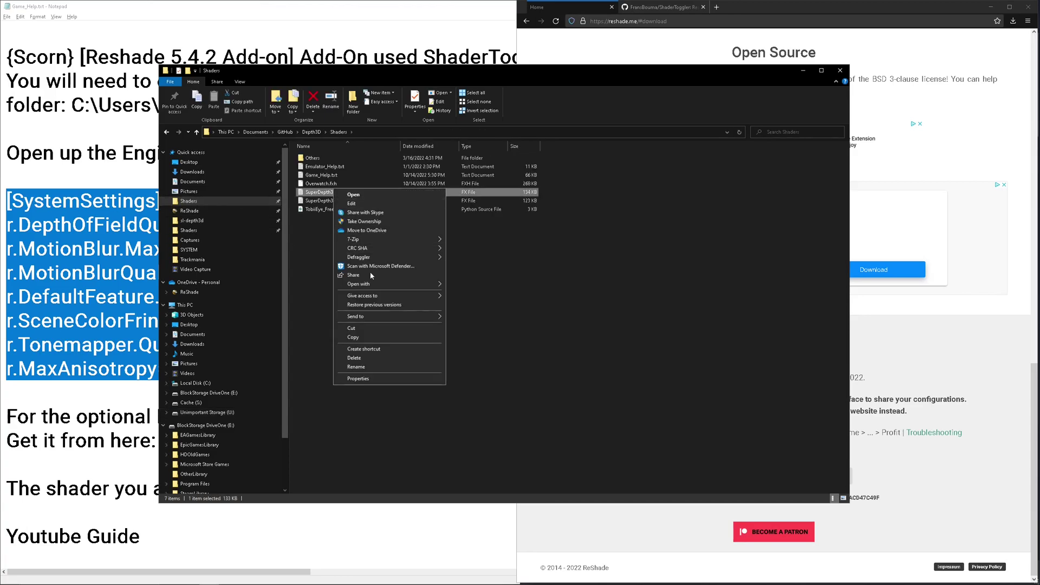
pyautogui.click(361, 342)
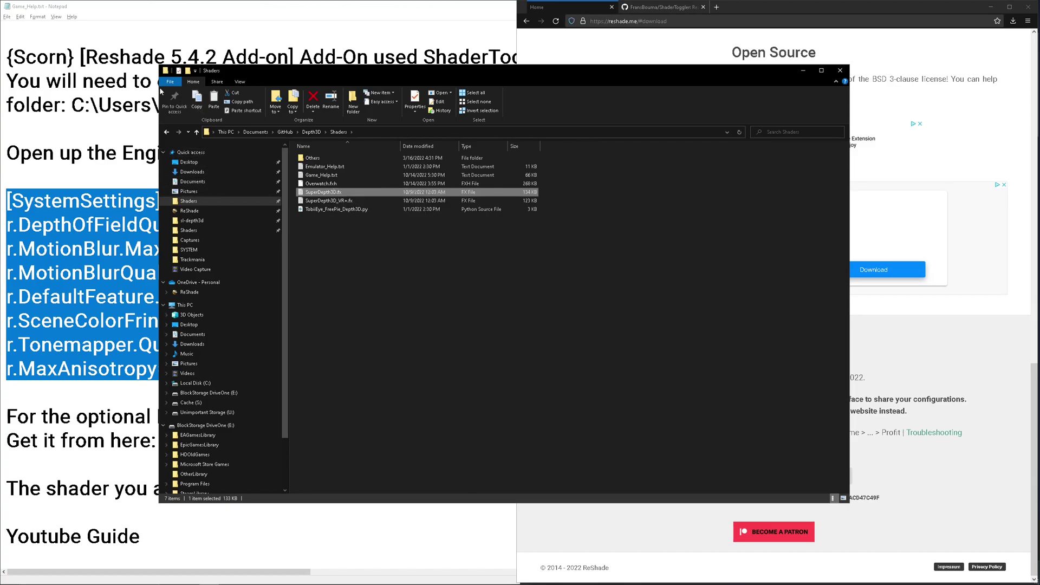
pyautogui.click(165, 130)
pyautogui.rightClick(369, 246)
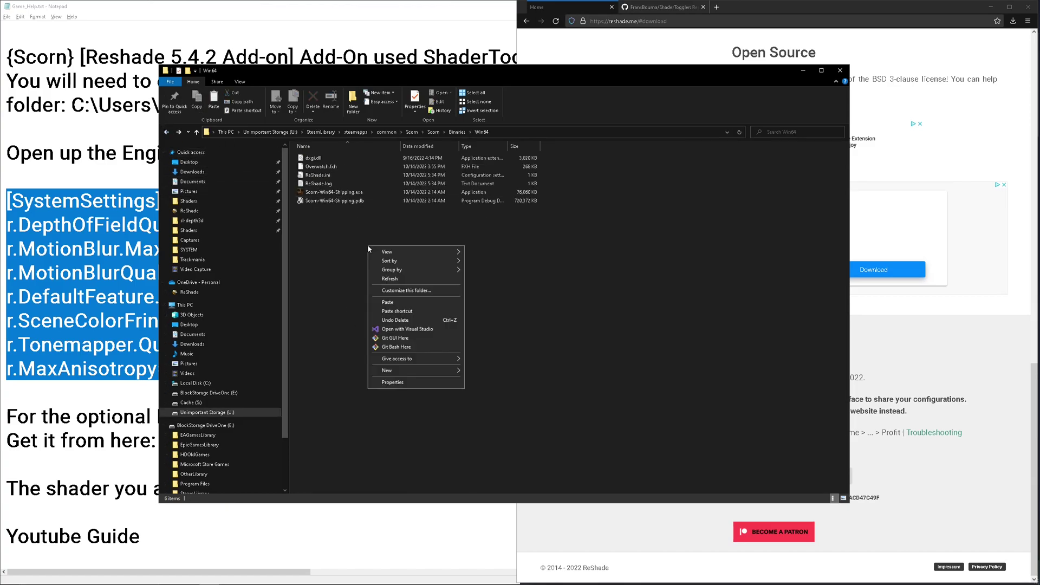
pyautogui.click(394, 310)
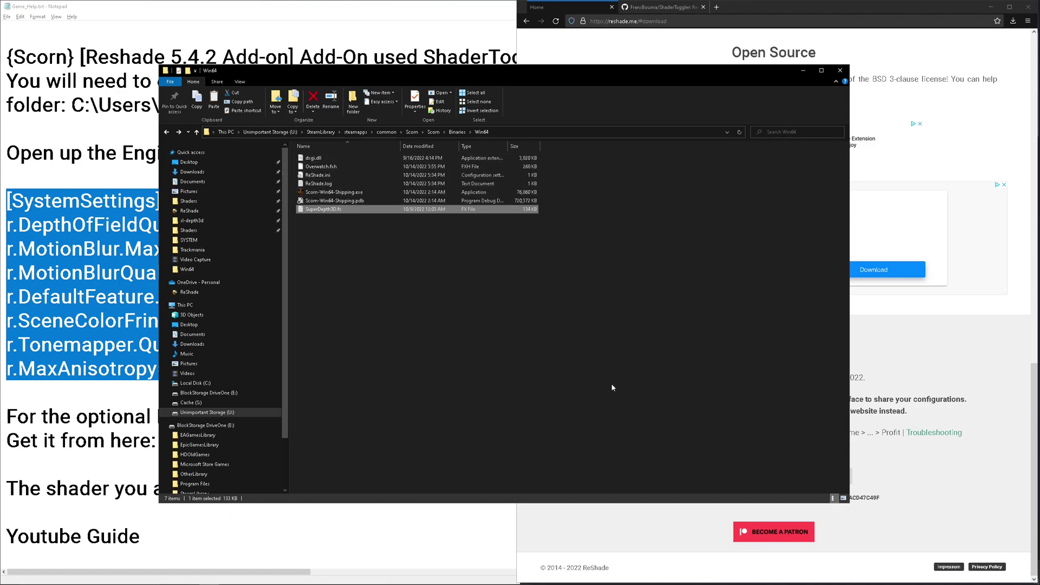
# Download ShaderToggler_v101.zip from the 1.0.1 RTM release of the FransBouma/ShaderToggler repository on GitHub
pyautogui.click(351, 192)
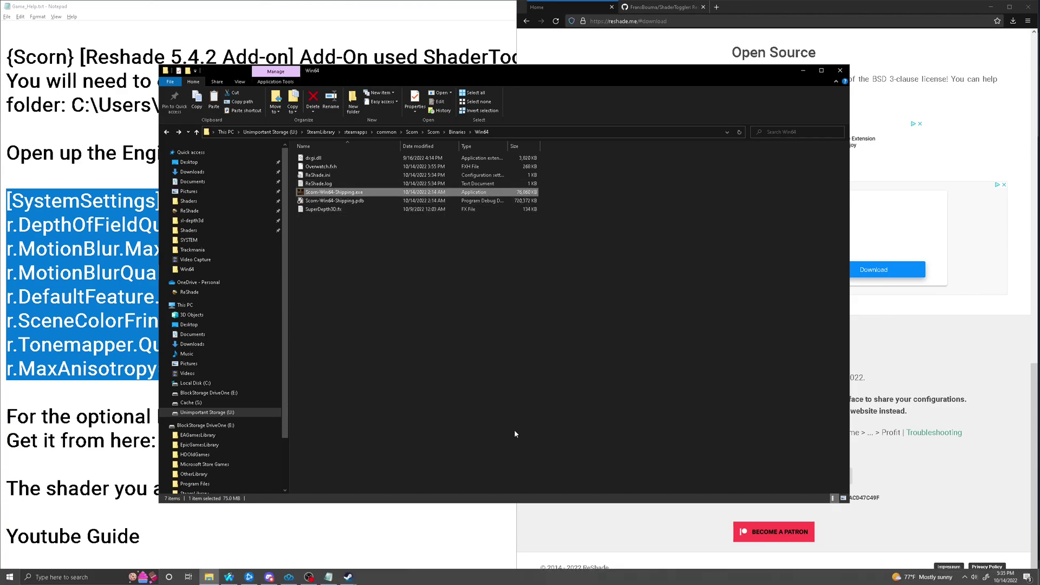
pyautogui.click(662, 8)
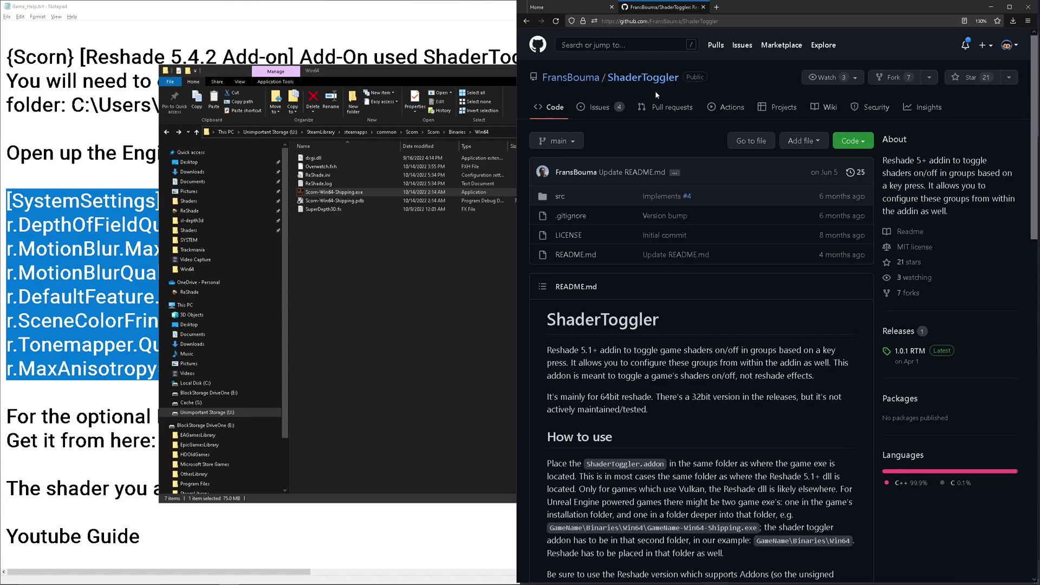
pyautogui.click(904, 352)
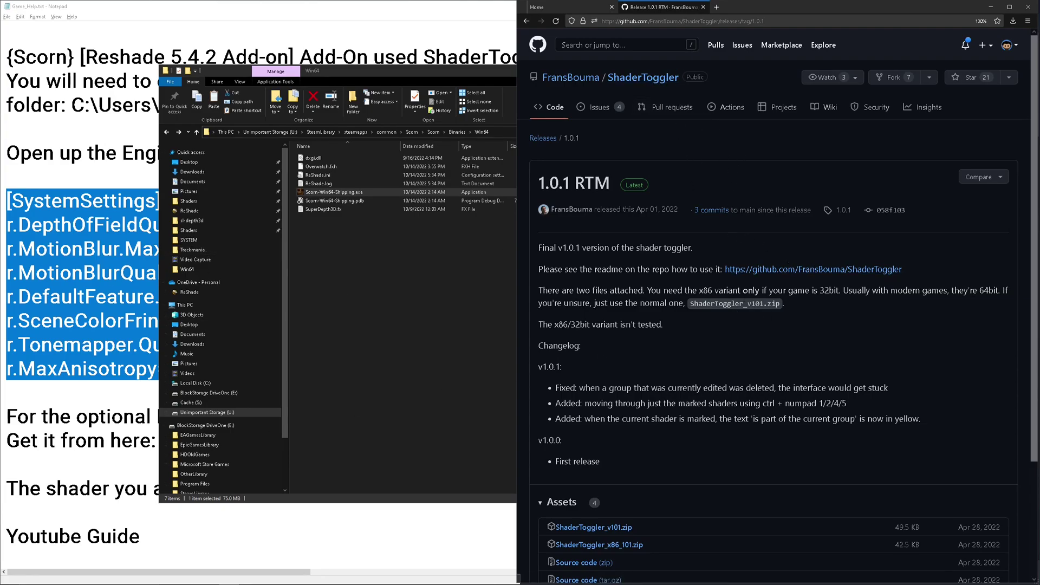
pyautogui.scroll(-2, 667, 329)
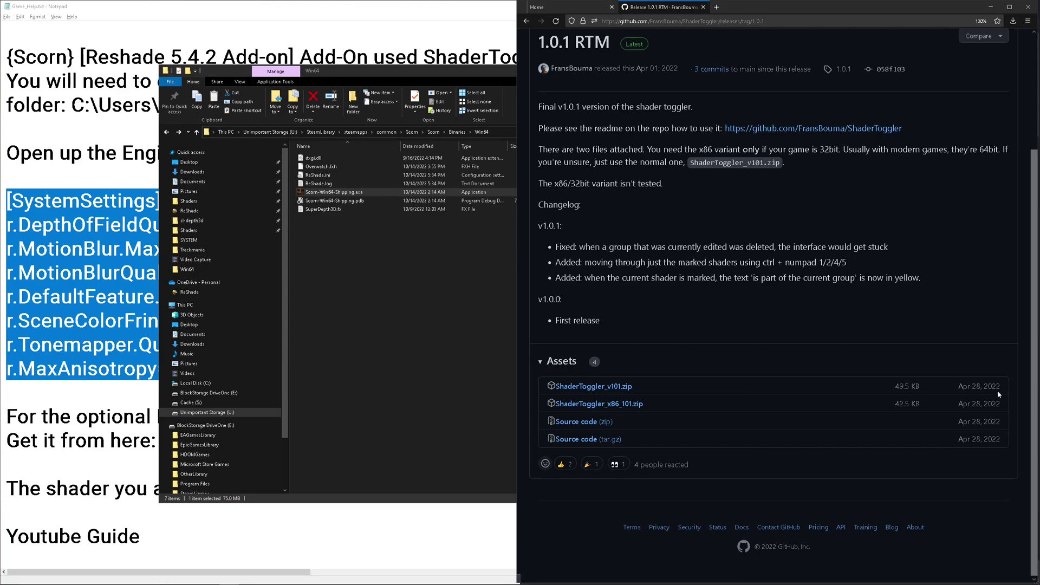
pyautogui.click(590, 387)
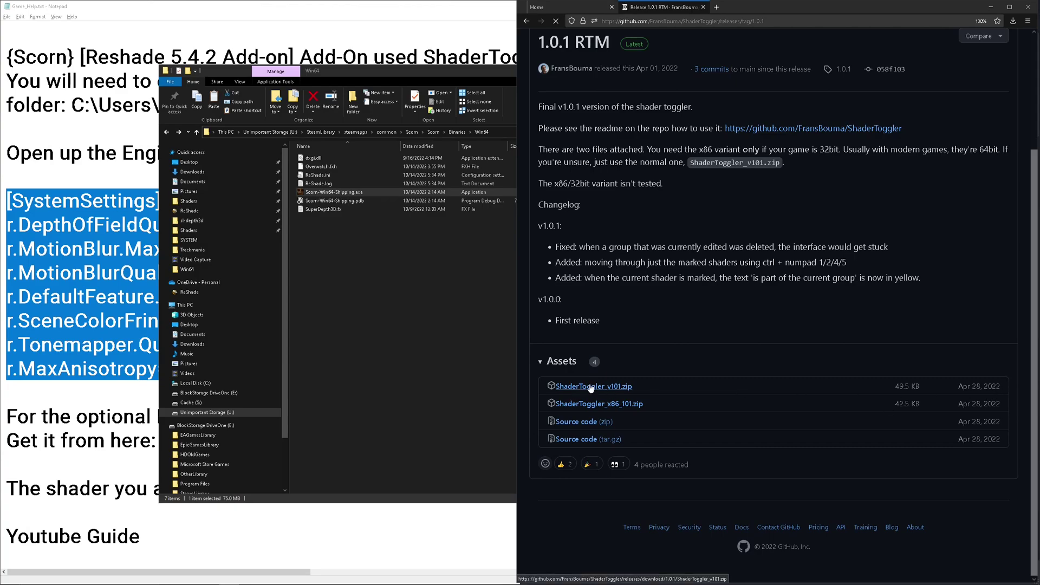
# Open the downloaded ShaderToggler archive and copy ShaderToggler.addon from it into Scorn's Win64 folder
pyautogui.click(921, 43)
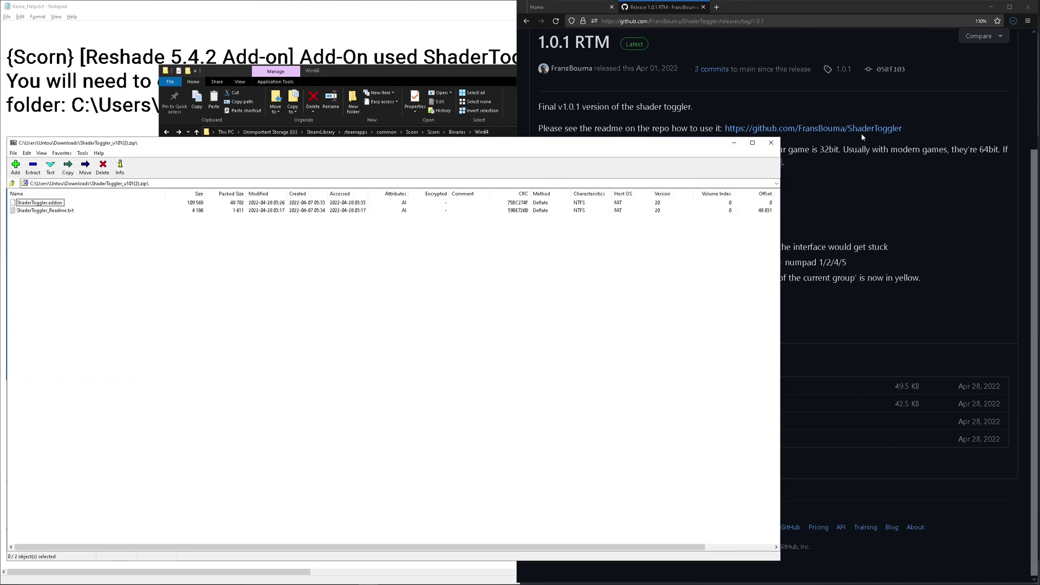
pyautogui.moveTo(120, 144); pyautogui.dragTo(551, 155)
pyautogui.click(466, 214)
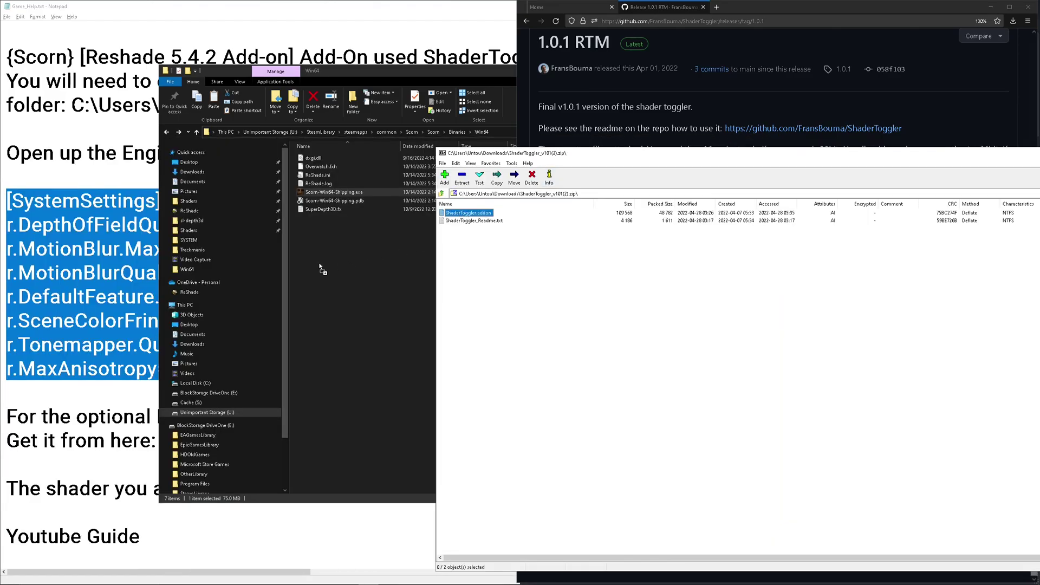
pyautogui.moveTo(320, 266); pyautogui.dragTo(320, 260)
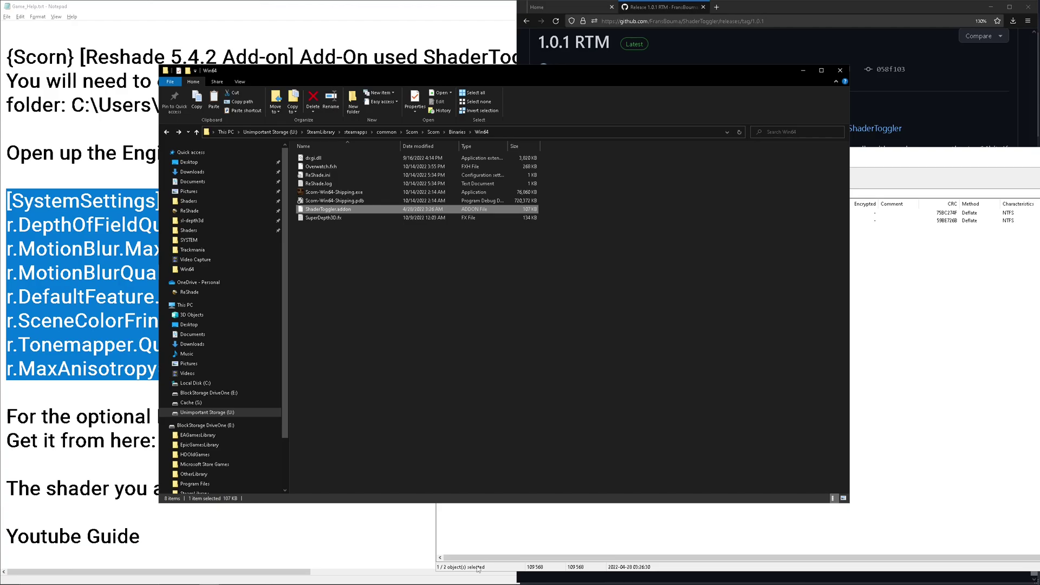
# Launch Scorn from Steam and skip the ReShade tutorial
pyautogui.click(348, 578)
pyautogui.click(698, 175)
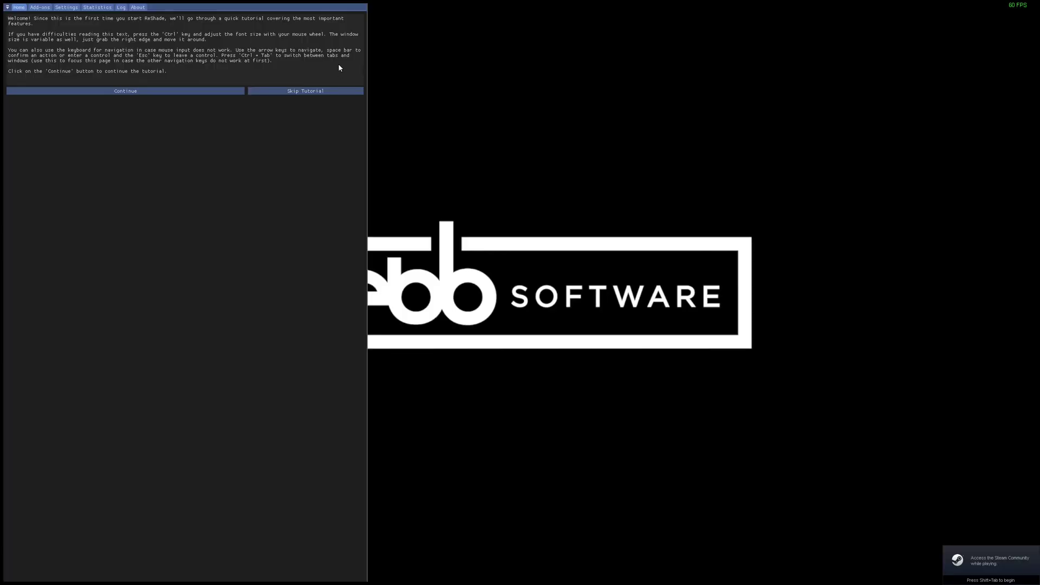
pyautogui.click(299, 92)
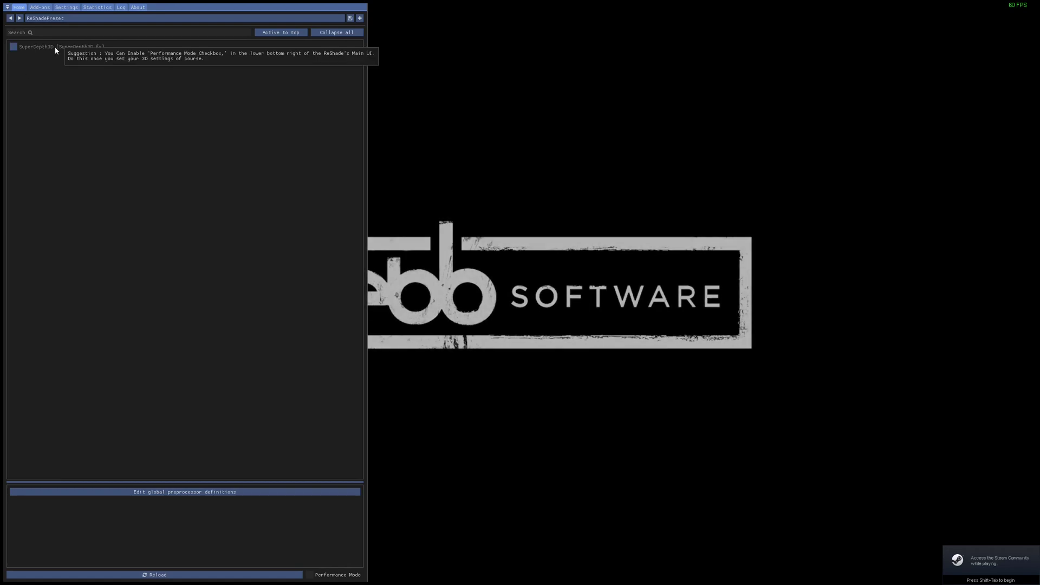
# Expand the Shader Toggler add-on's settings in ReShade and set the number of frames to collect to 50
pyautogui.click(40, 7)
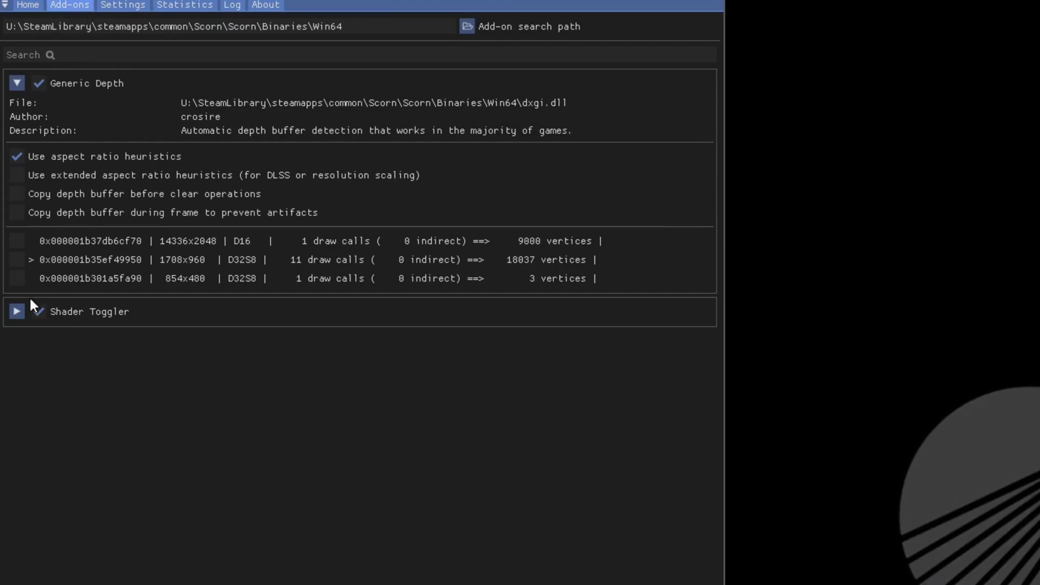
pyautogui.click(17, 310)
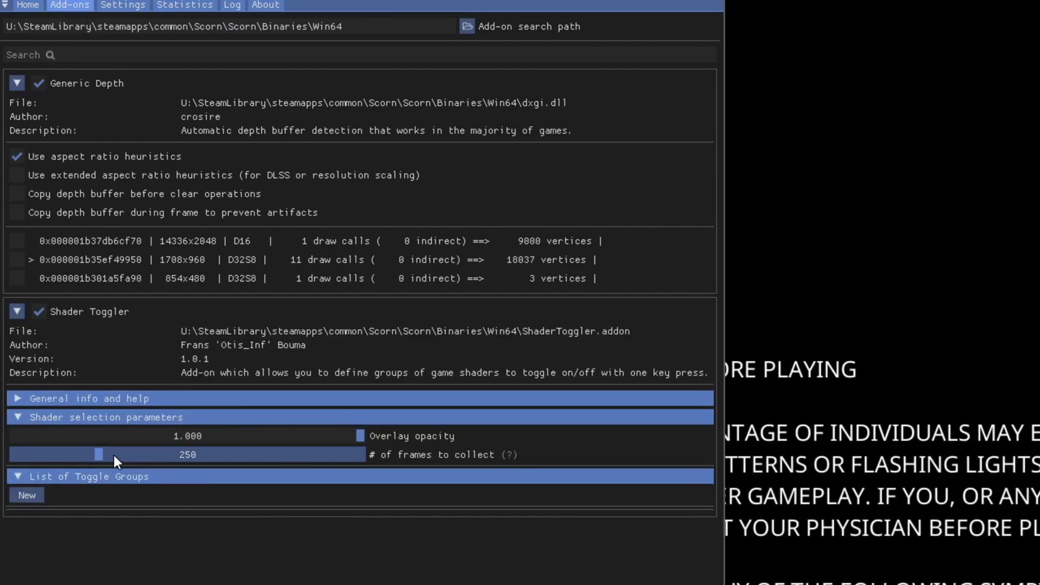
pyautogui.moveTo(113, 453); pyautogui.dragTo(106, 455)
pyautogui.moveTo(181, 460); pyautogui.dragTo(193, 457)
pyautogui.doubleClick(198, 456)
pyautogui.press('End')
pyautogui.hotkey('shift', 'Left')
pyautogui.hotkey('shift', 'Left')
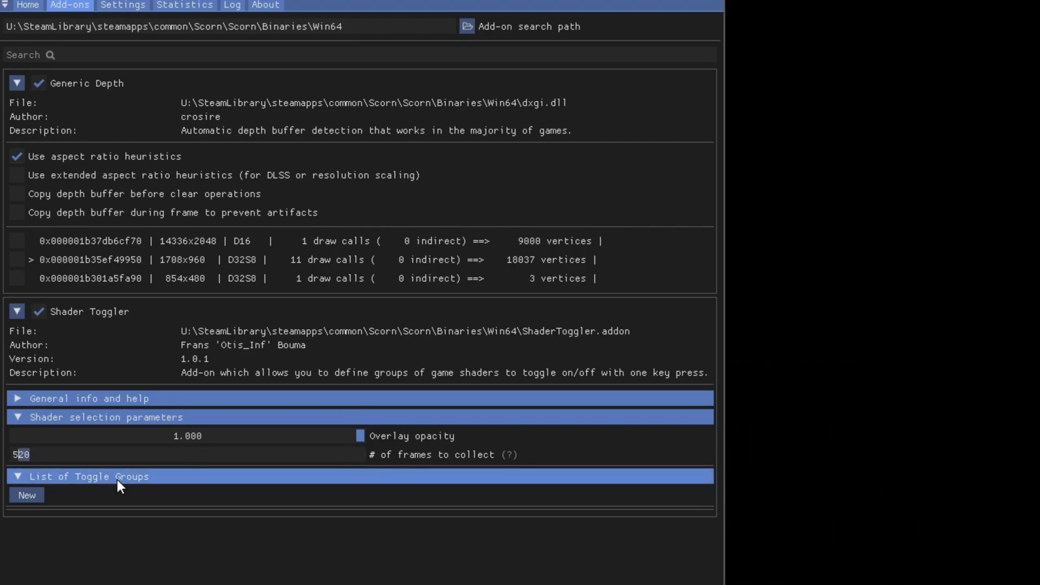
pyautogui.write('0')
pyautogui.press('Return')
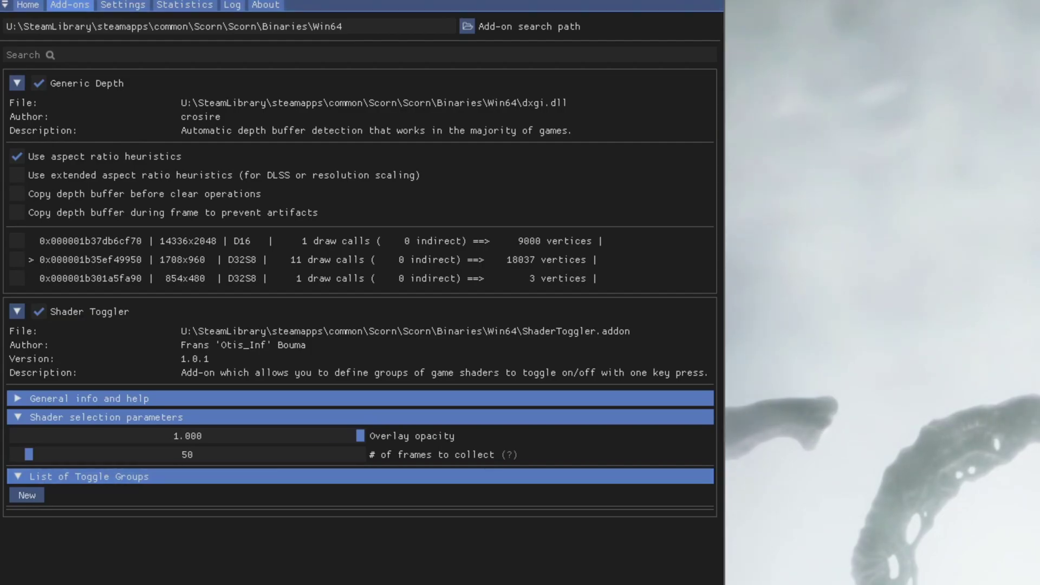
# Load into Scorn's gameplay with the ReShade overlay hidden, and reopen the overlay in the scene
pyautogui.press('Home')
pyautogui.press('Return')
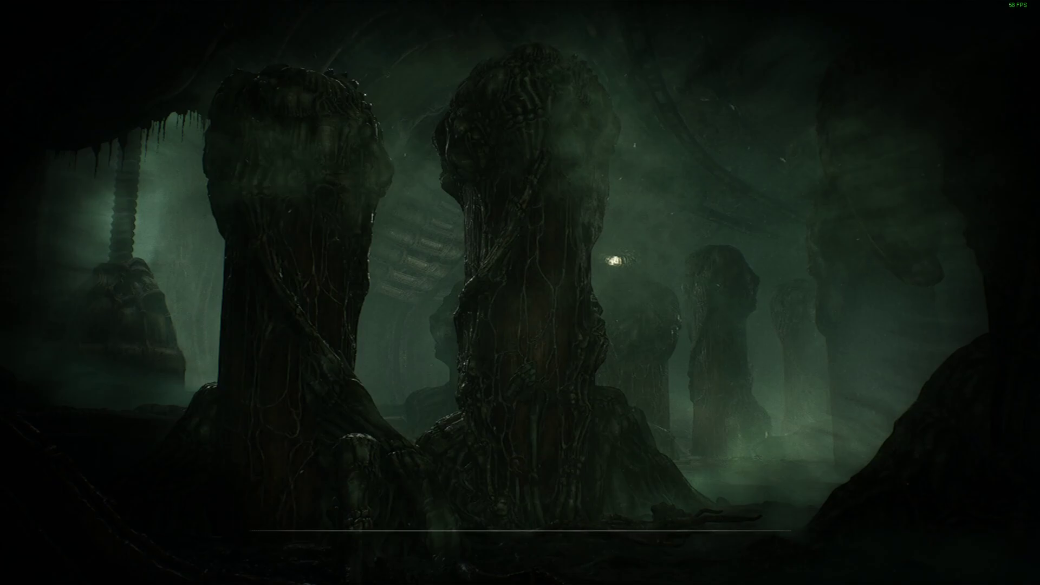
pyautogui.press('Home')
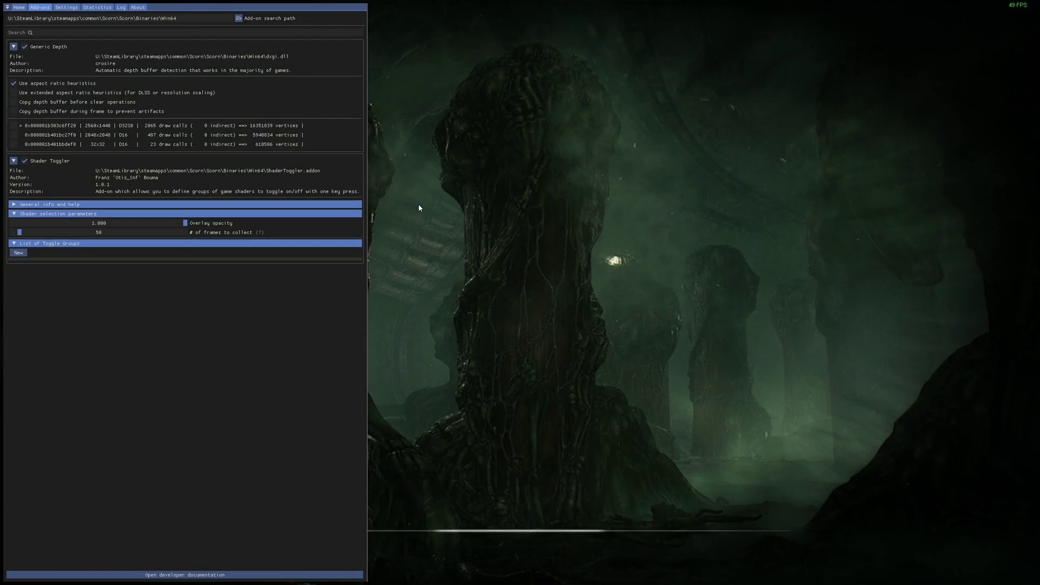
pyautogui.press('Home')
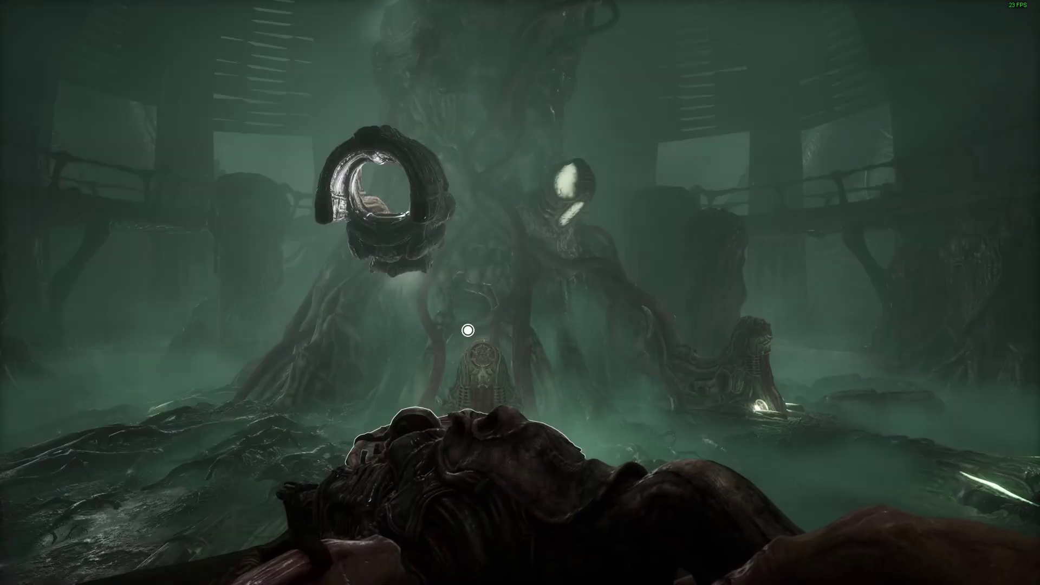
pyautogui.press('Home')
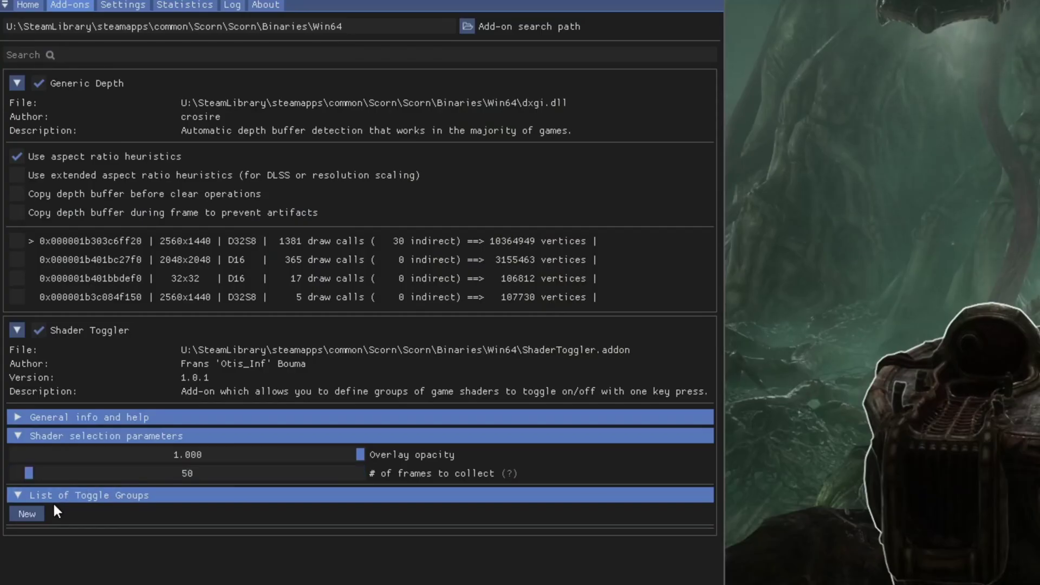
# Create a new toggle group in Shader Toggler and set the number of frames to collect to 500
pyautogui.click(29, 512)
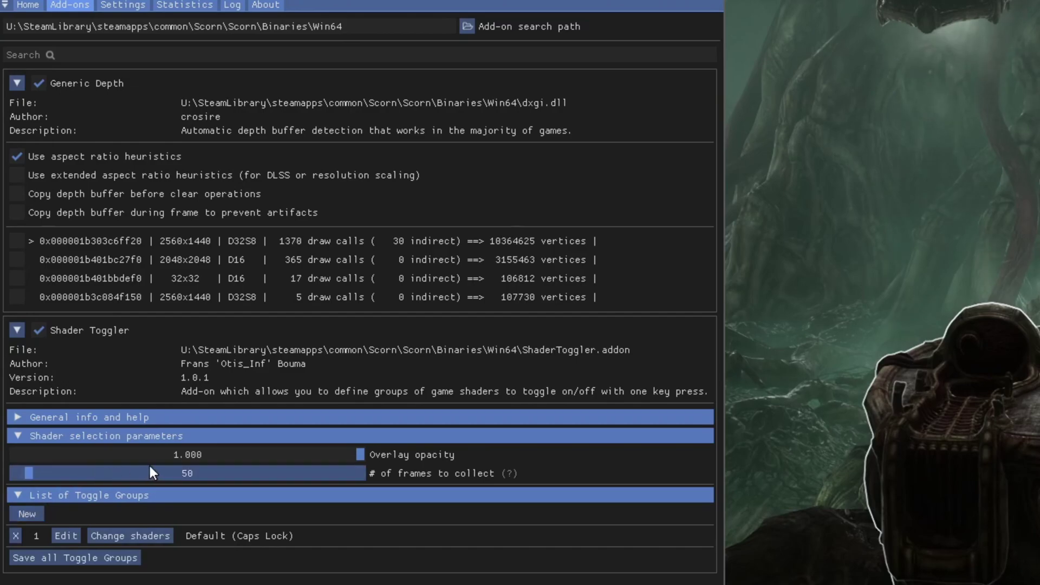
pyautogui.keyDown('ctrl'); pyautogui.click(190, 469); pyautogui.keyUp('ctrl')
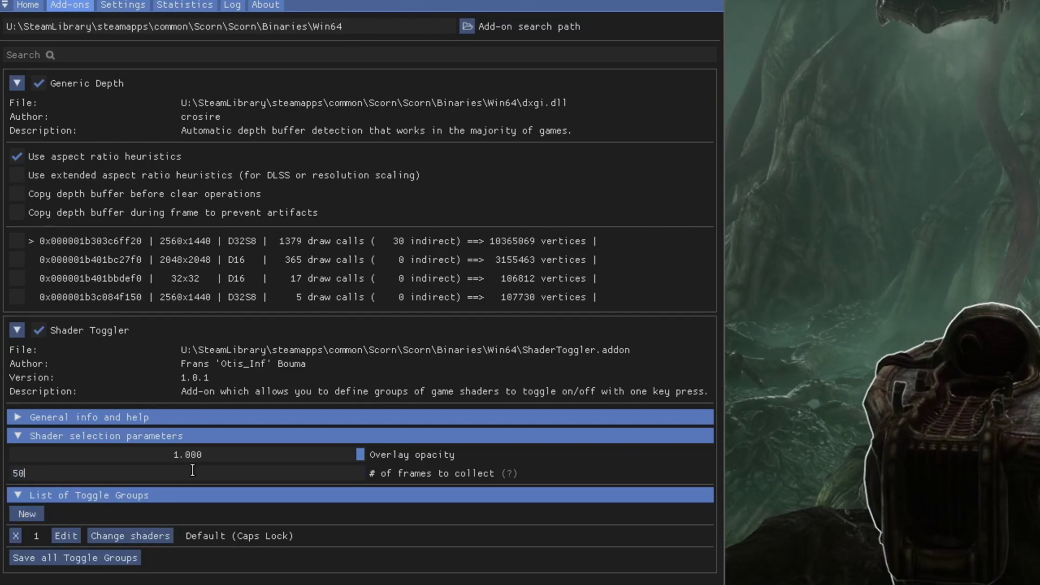
pyautogui.write('0')
pyautogui.press('Return')
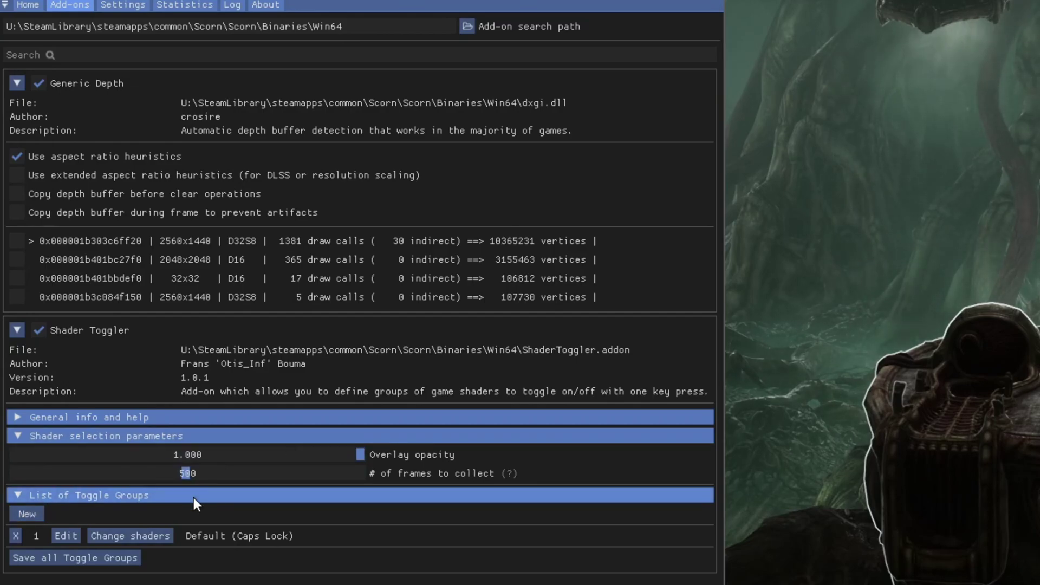
# Assign Ctrl + 1 as the toggle shortcut of group 1 and rename the group Active Outline
pyautogui.click(69, 535)
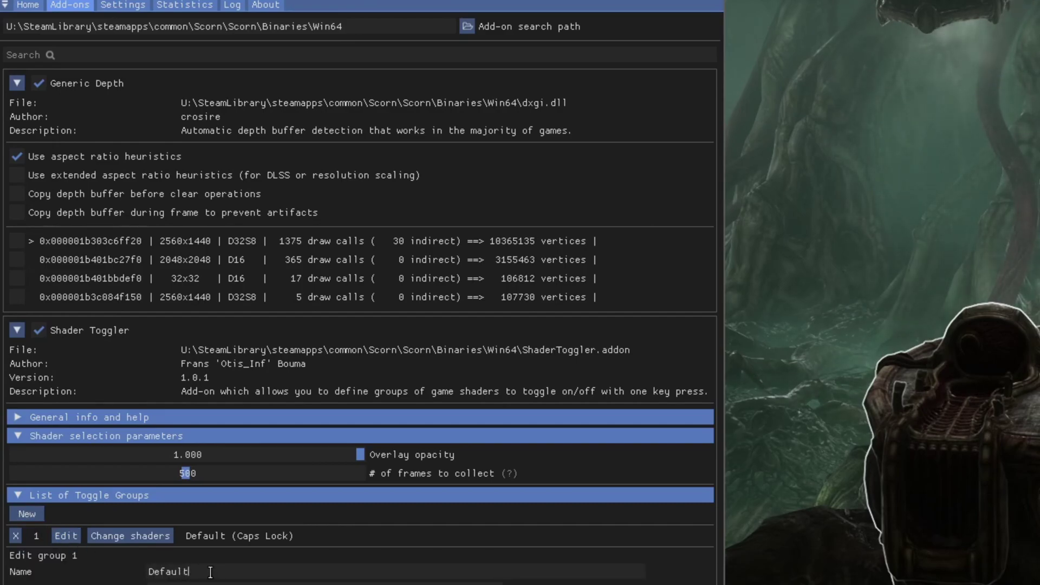
pyautogui.moveTo(209, 573); pyautogui.dragTo(46, 572)
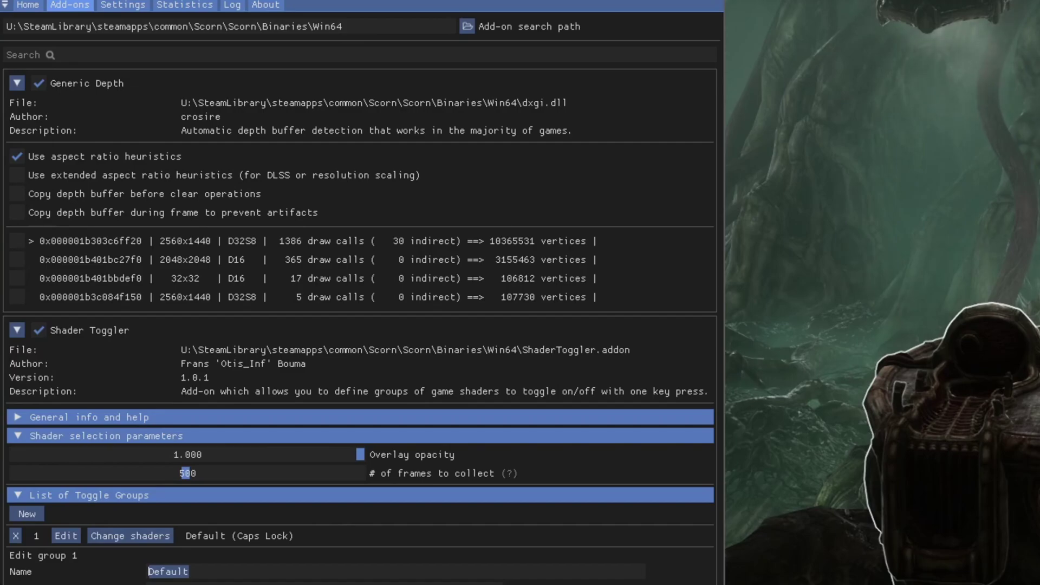
pyautogui.click(227, 571)
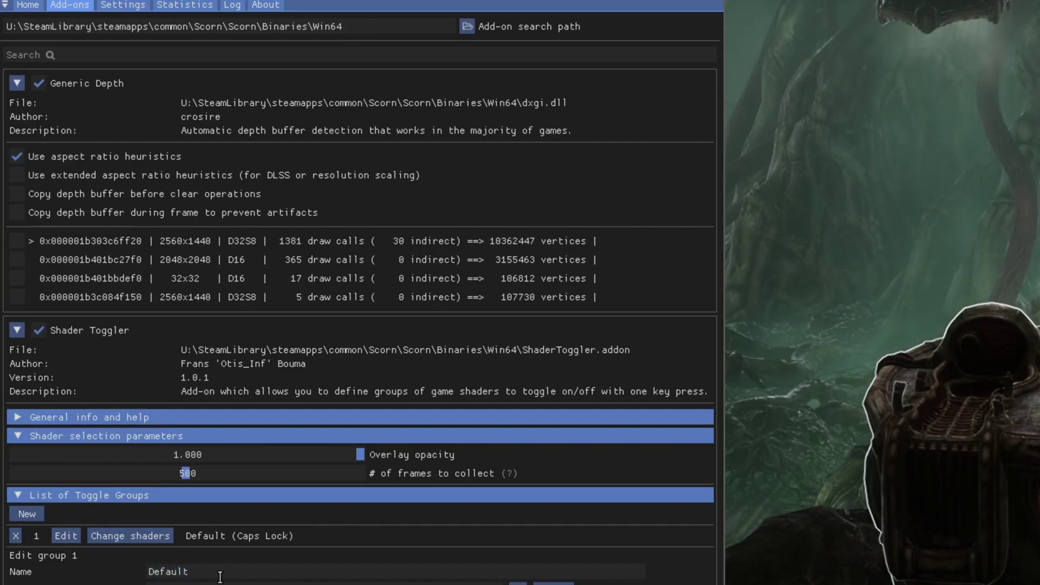
pyautogui.hotkey('ctrl', '1')
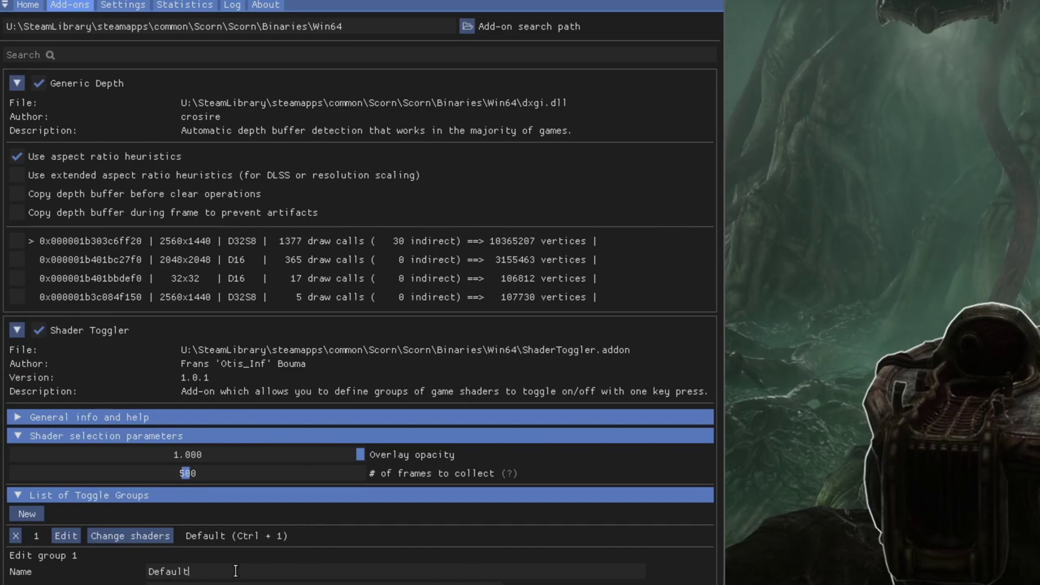
pyautogui.doubleClick(236, 571)
pyautogui.write('A')
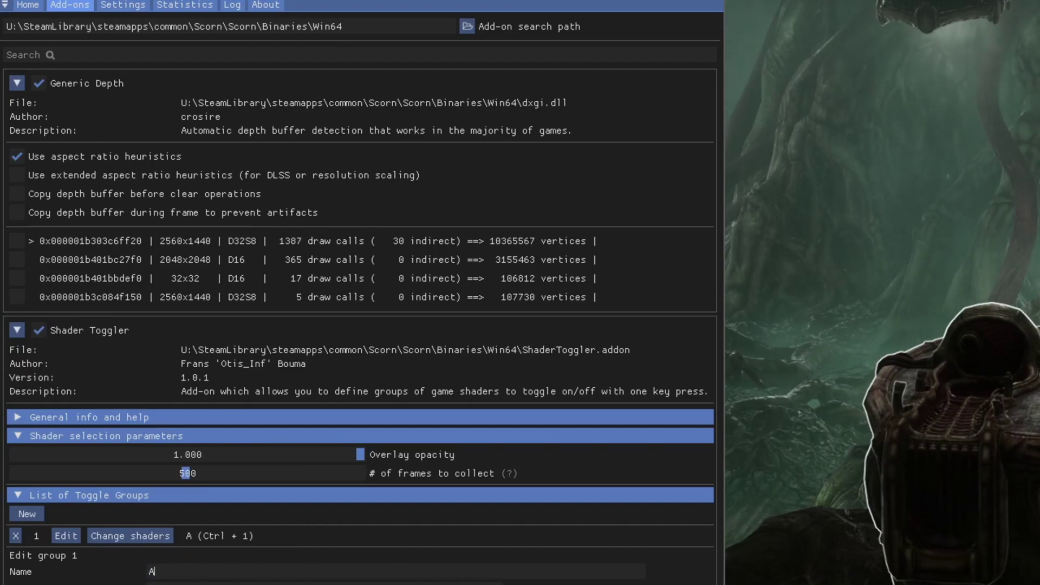
pyautogui.write('ctive Outline')
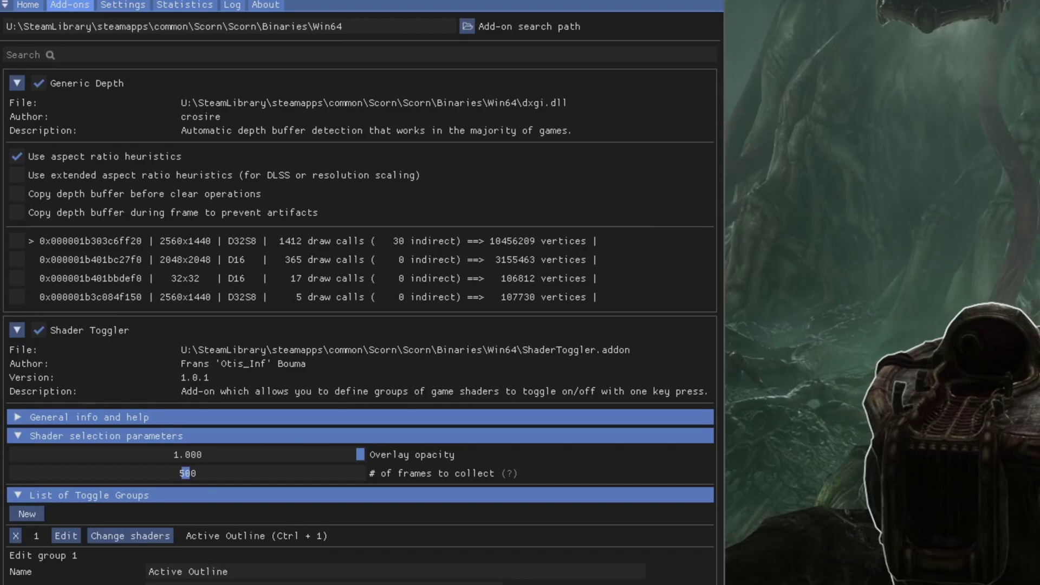
pyautogui.press('Return')
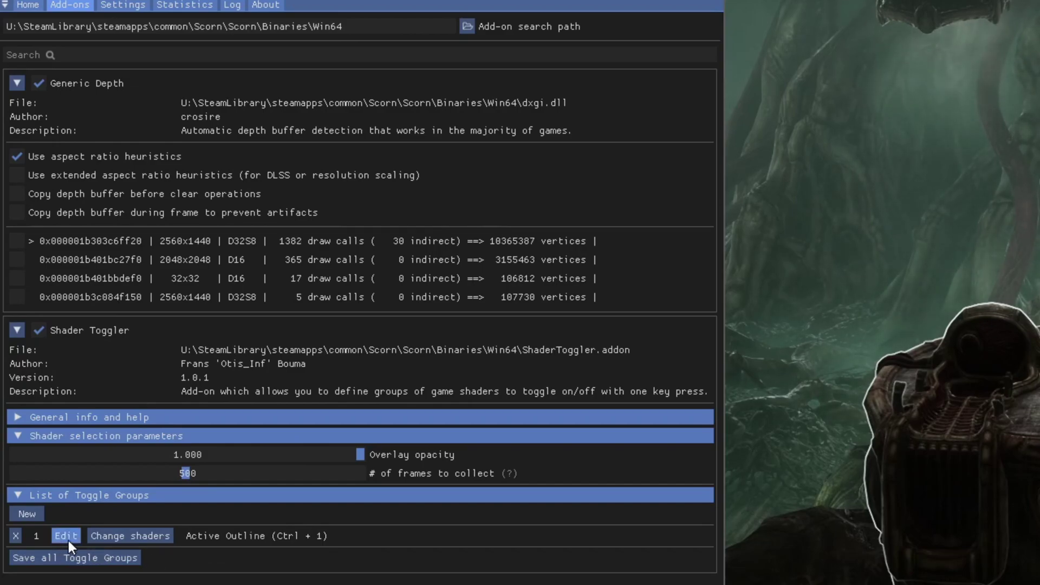
# Start changing the Active Outline group's shaders and step forward through the pixel shaders to find the one drawing the object outline
pyautogui.click(121, 536)
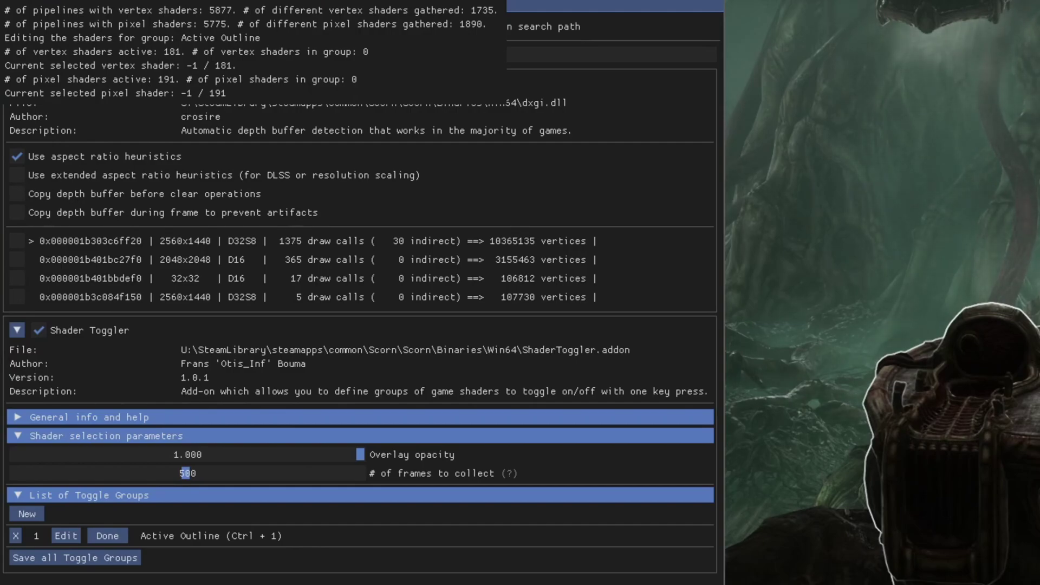
pyautogui.press('KP_5')
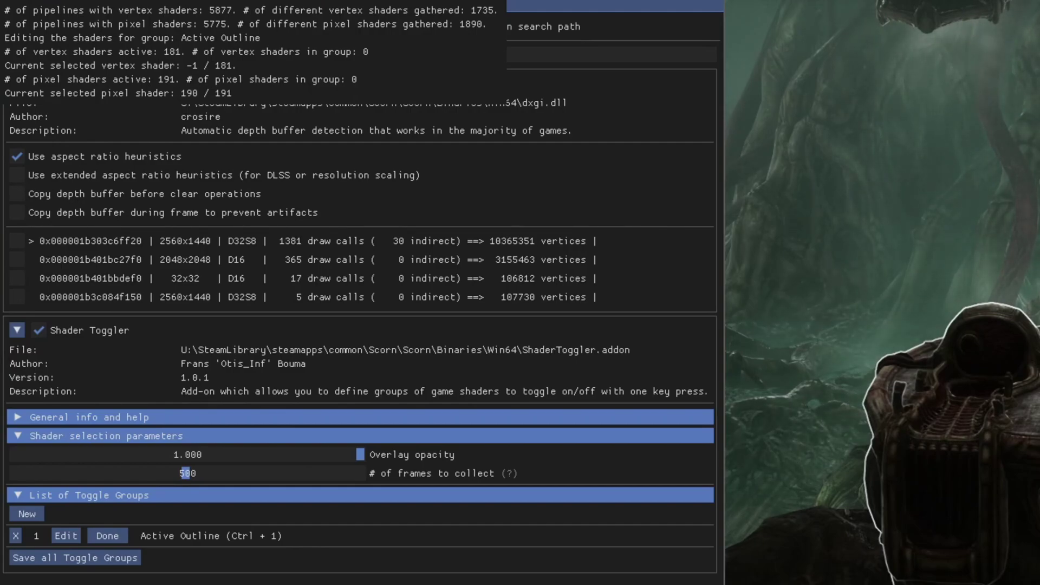
pyautogui.press('KP_5')
pyautogui.press('KP_5')
pyautogui.press('KP_5')
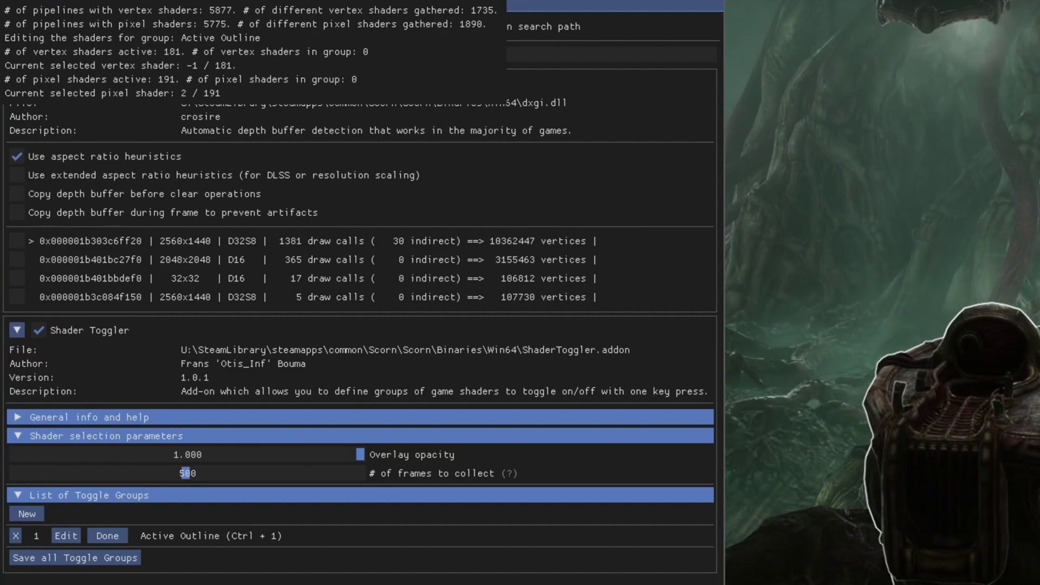
pyautogui.press('KP_5')
pyautogui.press('KP_5')
pyautogui.press('KP_5')
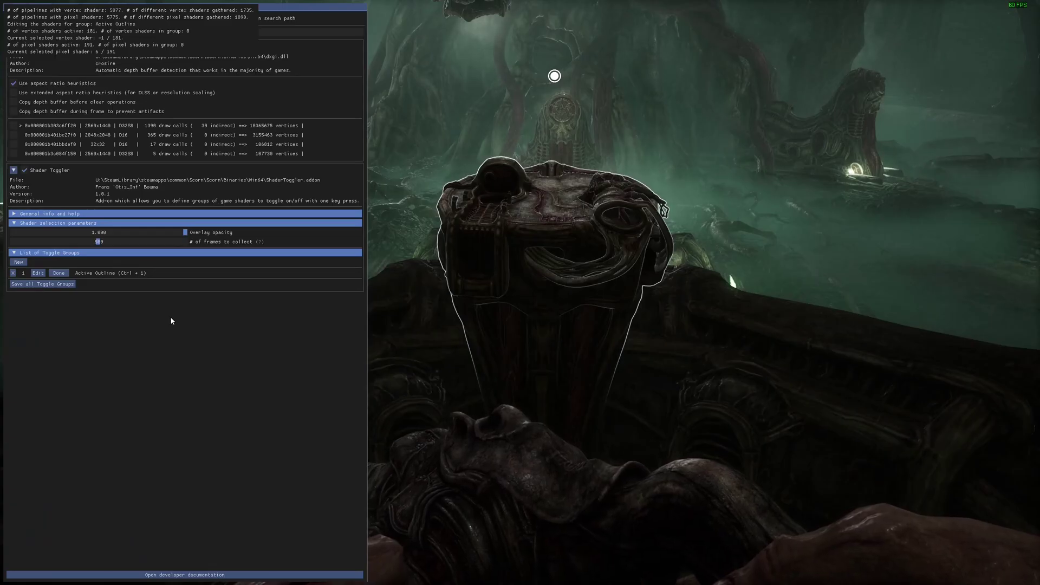
pyautogui.press('KP_5')
pyautogui.press('KP_5')
pyautogui.press('KP_5')
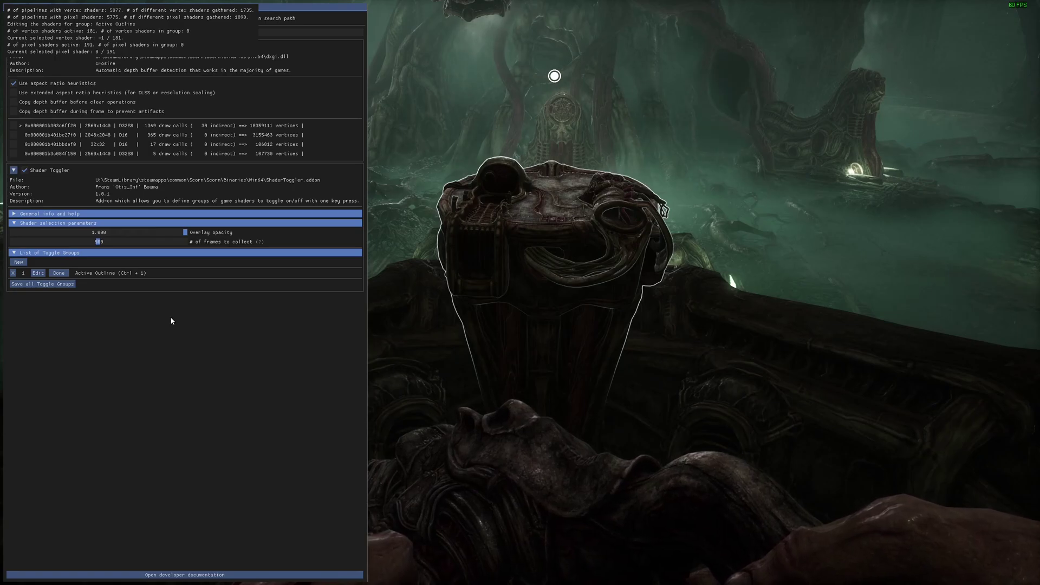
pyautogui.press('KP_5')
pyautogui.press('KP_5')
pyautogui.press('KP_5')
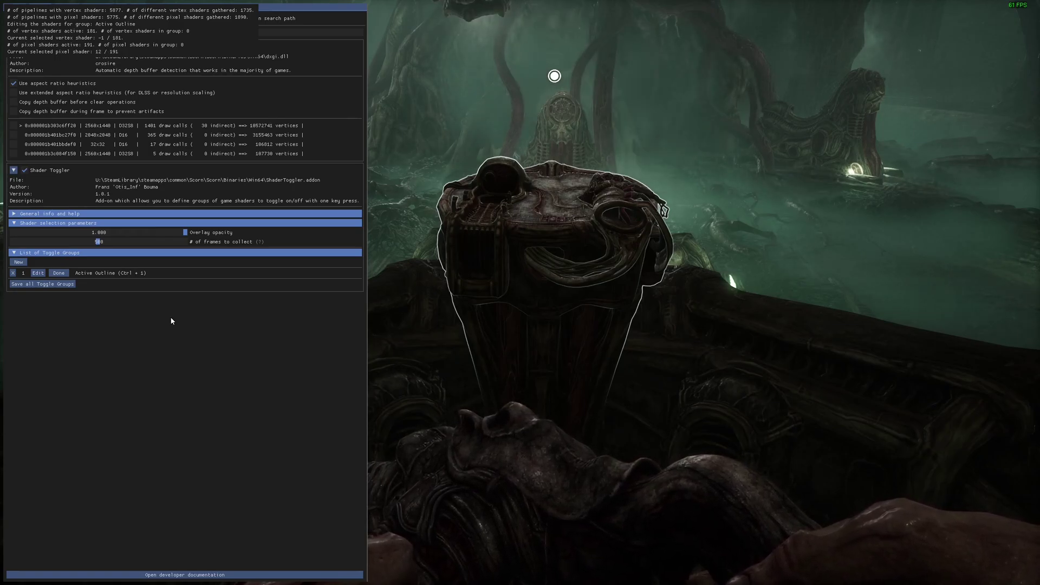
pyautogui.press('KP_5')
pyautogui.press('KP_5')
pyautogui.press('KP_5')
pyautogui.press('KP_5')
pyautogui.press('KP_5')
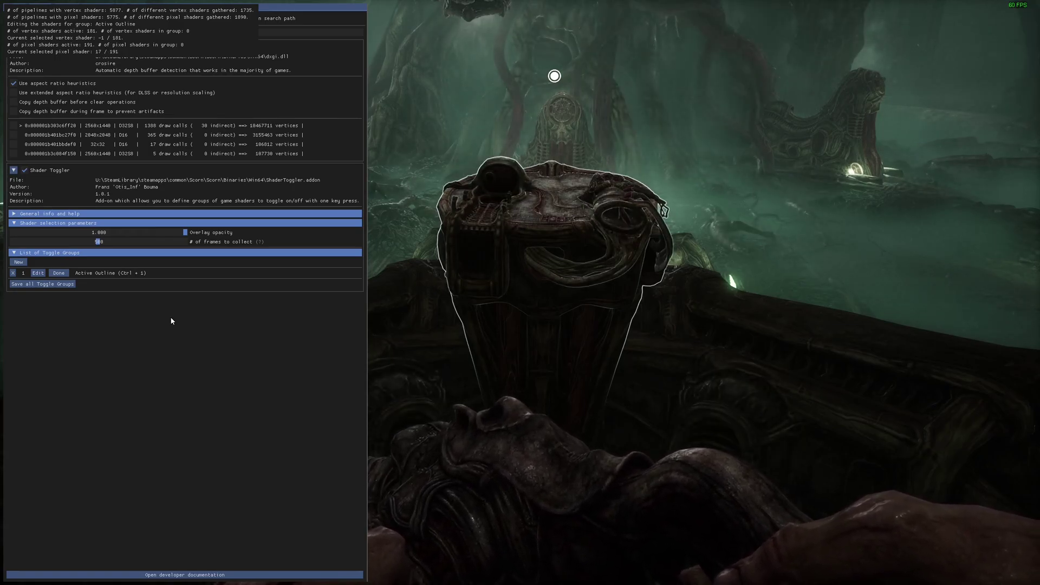
pyautogui.press('KP_5')
pyautogui.press('KP_5')
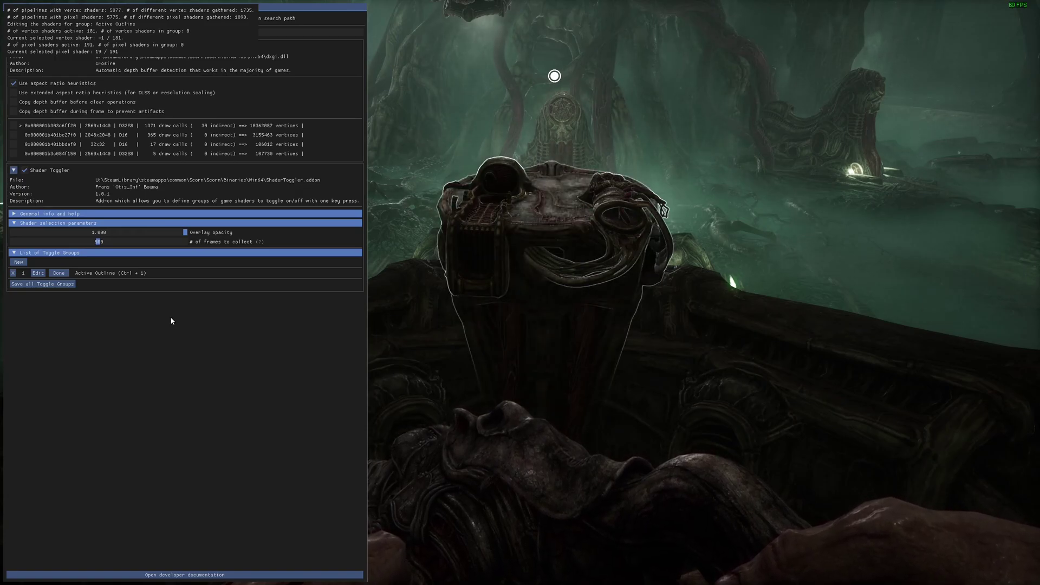
pyautogui.press('KP_5')
pyautogui.press('KP_5')
pyautogui.press('KP_5')
pyautogui.press('KP_5')
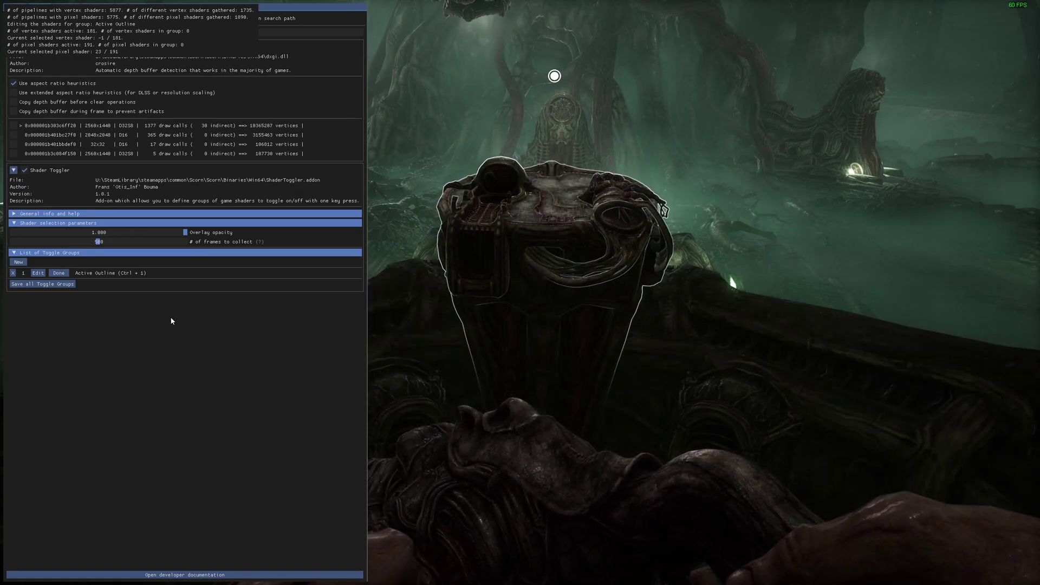
pyautogui.press('KP_5')
pyautogui.press('KP_5')
pyautogui.press('KP_5')
pyautogui.press('KP_5')
pyautogui.press('KP_5')
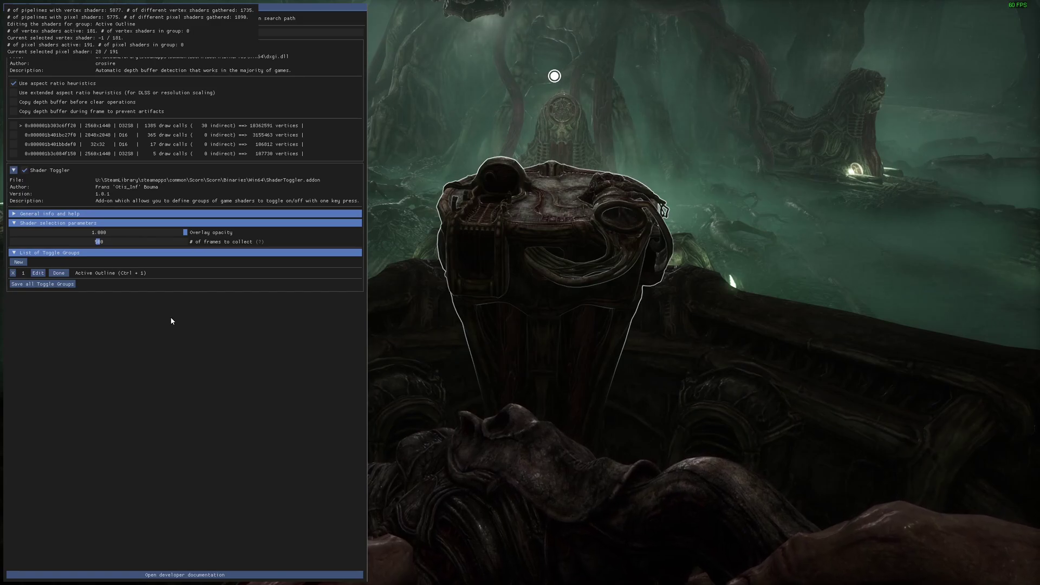
pyautogui.press('KP_5')
pyautogui.press('KP_5')
pyautogui.press('KP_5')
pyautogui.press('KP_5')
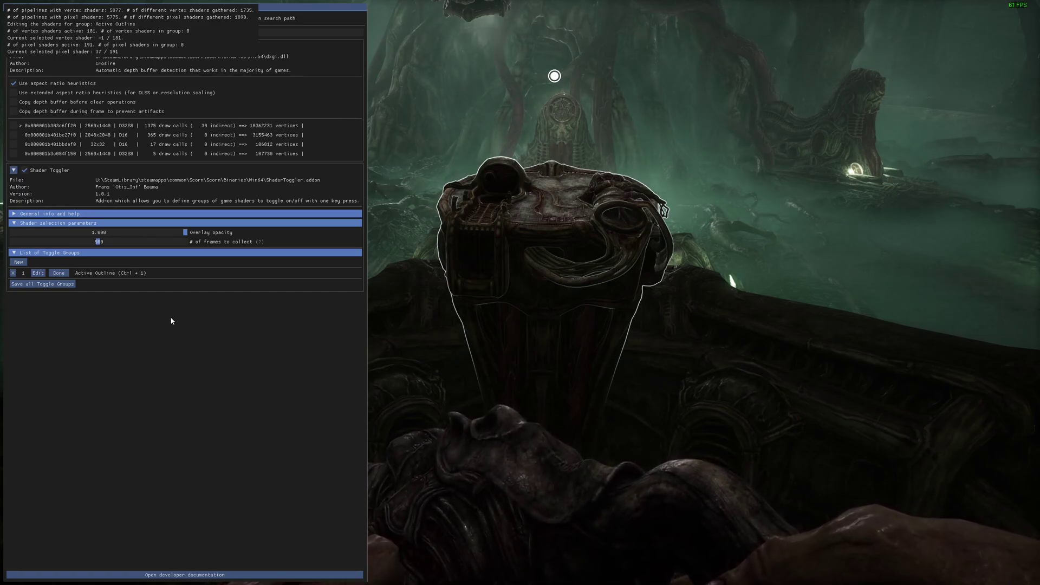
pyautogui.press('KP_5')
pyautogui.press('KP_5')
pyautogui.press('KP_5')
pyautogui.press('KP_5')
pyautogui.press('KP_5')
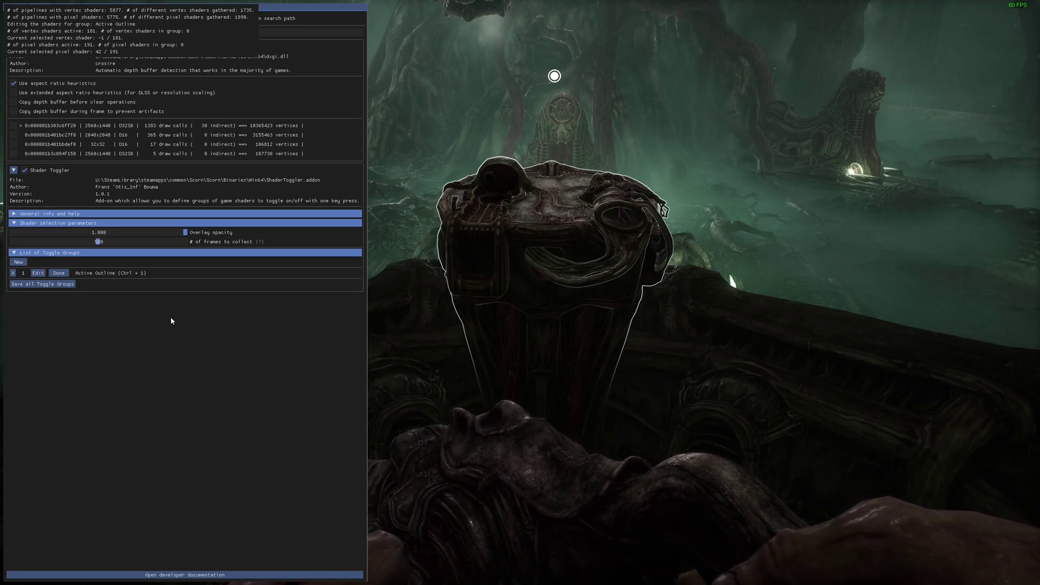
pyautogui.press('KP_5')
pyautogui.press('KP_5')
pyautogui.press('KP_5')
pyautogui.press('KP_5')
pyautogui.press('KP_5')
pyautogui.press('KP_5')
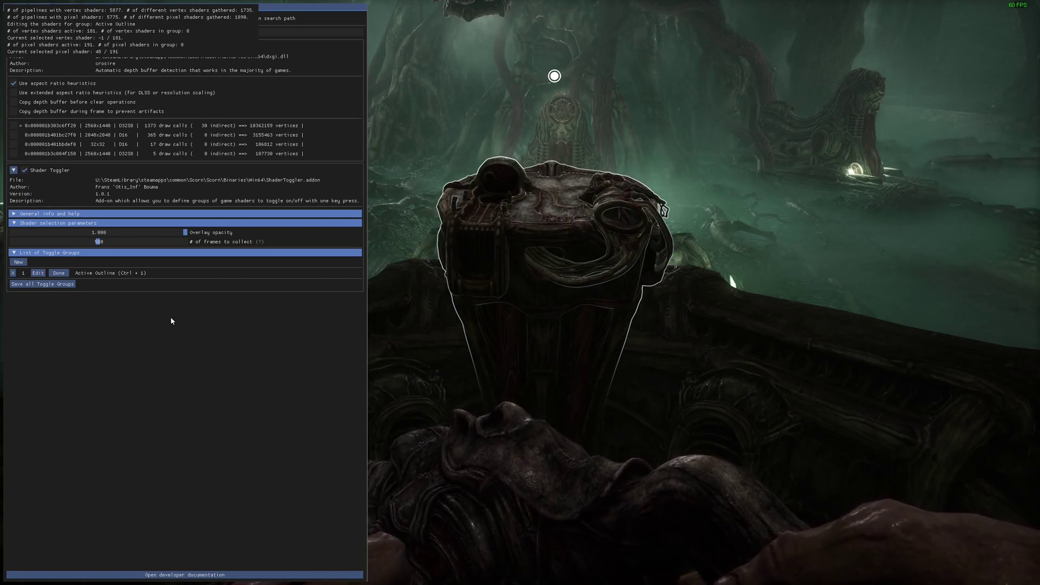
pyautogui.press('KP_5')
pyautogui.press('KP_5')
pyautogui.press('KP_5')
pyautogui.press('KP_5')
pyautogui.press('KP_5')
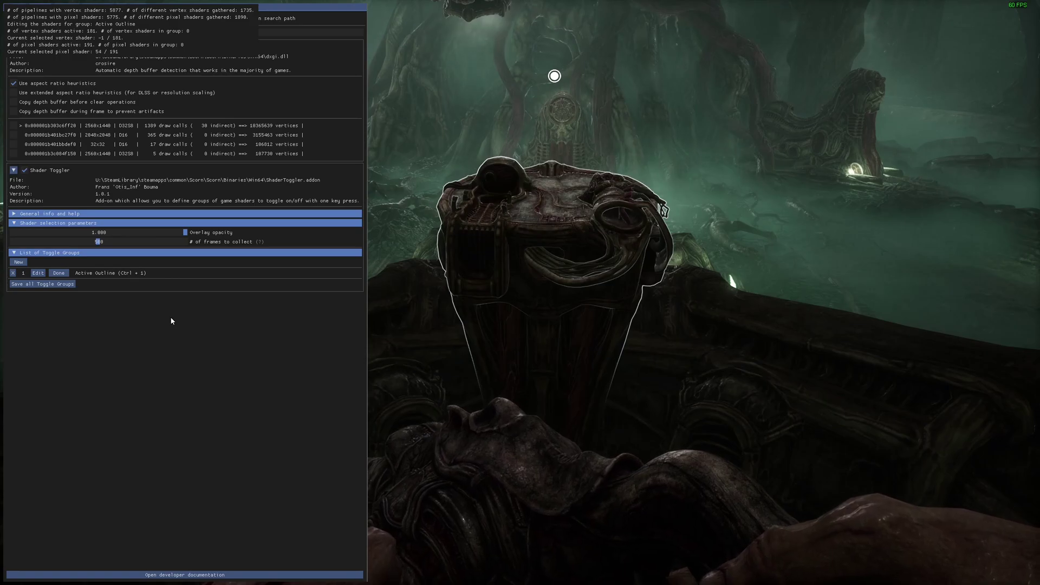
pyautogui.press('KP_5')
pyautogui.press('KP_5')
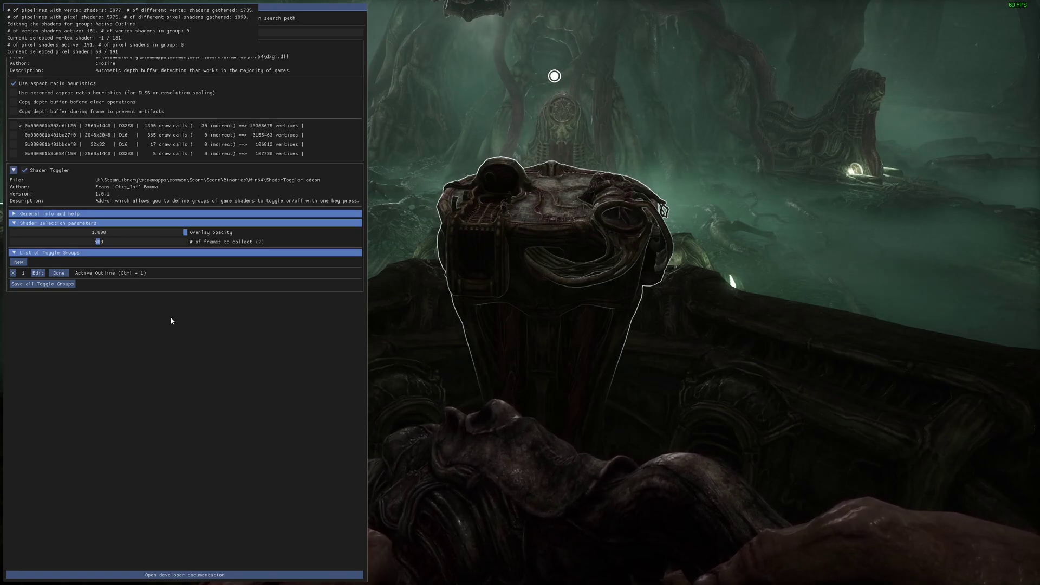
pyautogui.press('KP_5')
pyautogui.press('KP_5')
pyautogui.press('KP_5')
pyautogui.press('KP_5')
pyautogui.press('KP_5')
pyautogui.press('KP_5')
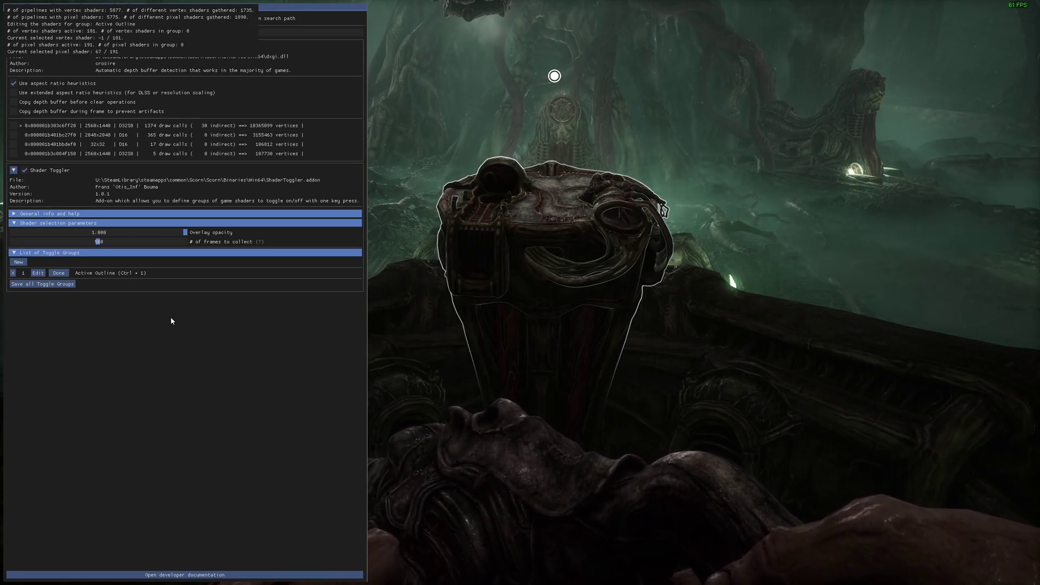
pyautogui.press('KP_5')
pyautogui.press('KP_5')
pyautogui.press('KP_5')
pyautogui.press('KP_5')
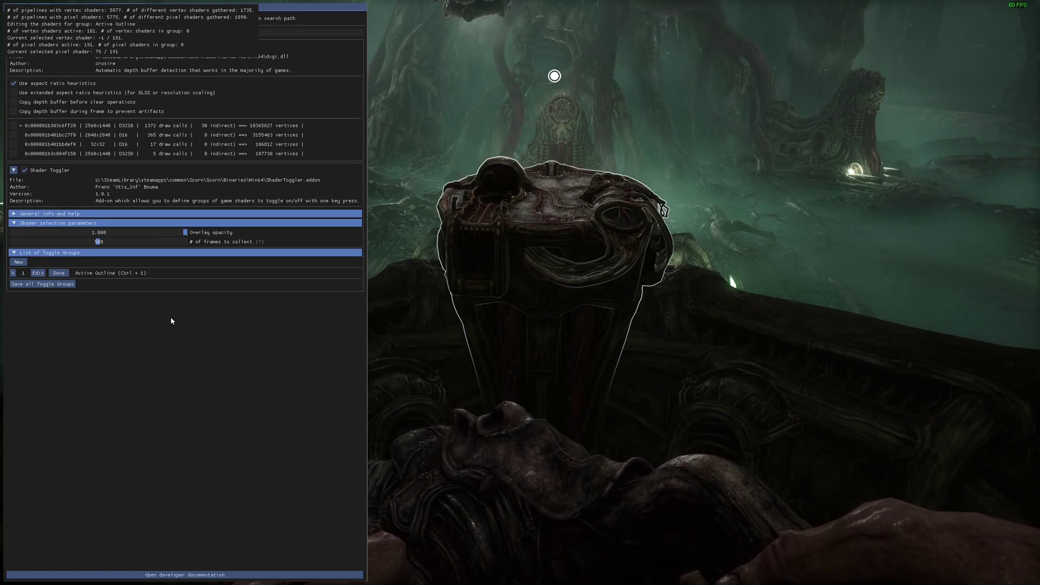
pyautogui.press('KP_5')
pyautogui.press('KP_5')
pyautogui.press('KP_5')
pyautogui.press('KP_5')
pyautogui.press('KP_5')
pyautogui.press('KP_5')
pyautogui.press('KP_5')
pyautogui.press('KP_5')
pyautogui.press('KP_5')
pyautogui.press('KP_5')
pyautogui.press('KP_5')
pyautogui.press('KP_5')
pyautogui.press('KP_5')
pyautogui.press('KP_5')
pyautogui.press('KP_5')
pyautogui.press('KP_5')
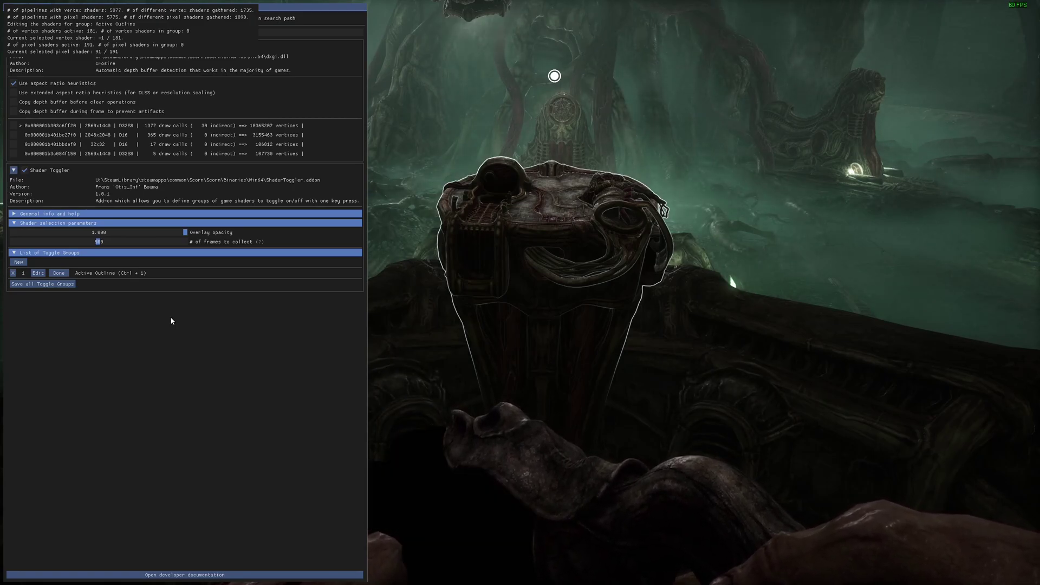
pyautogui.press('KP_5')
pyautogui.press('KP_5')
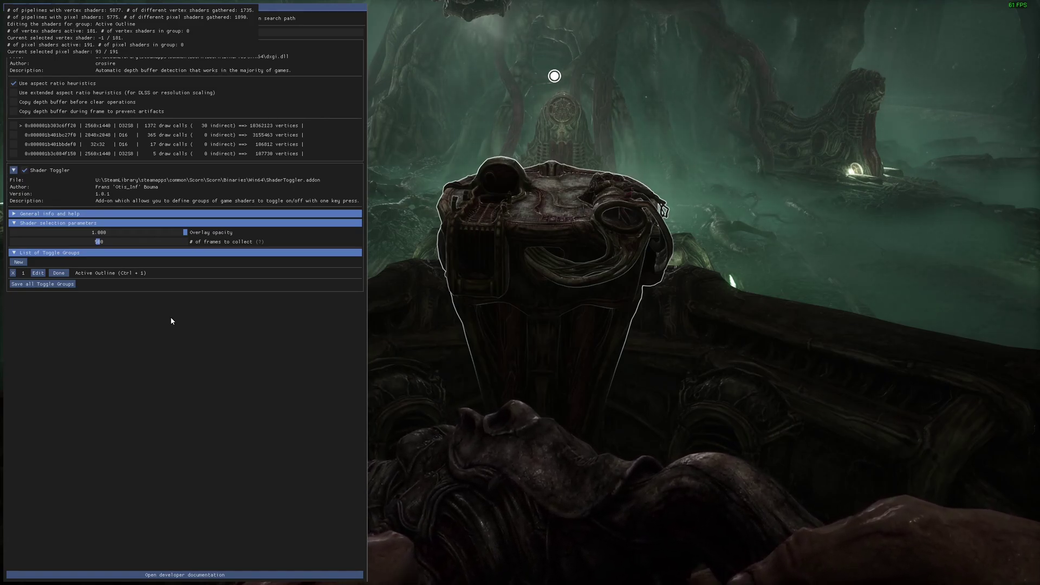
pyautogui.press('KP_5')
pyautogui.press('KP_5')
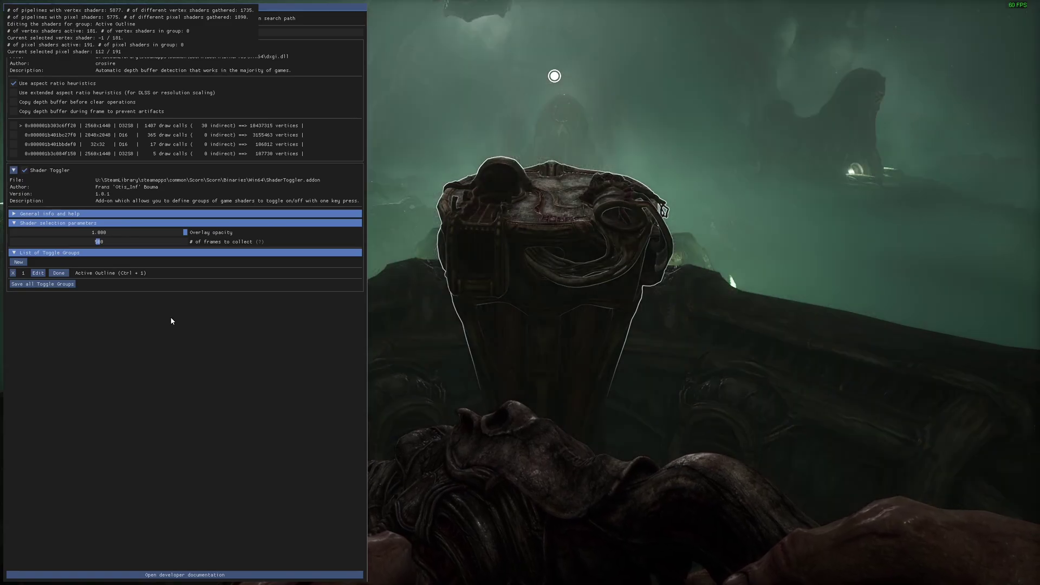
pyautogui.press('KP_5')
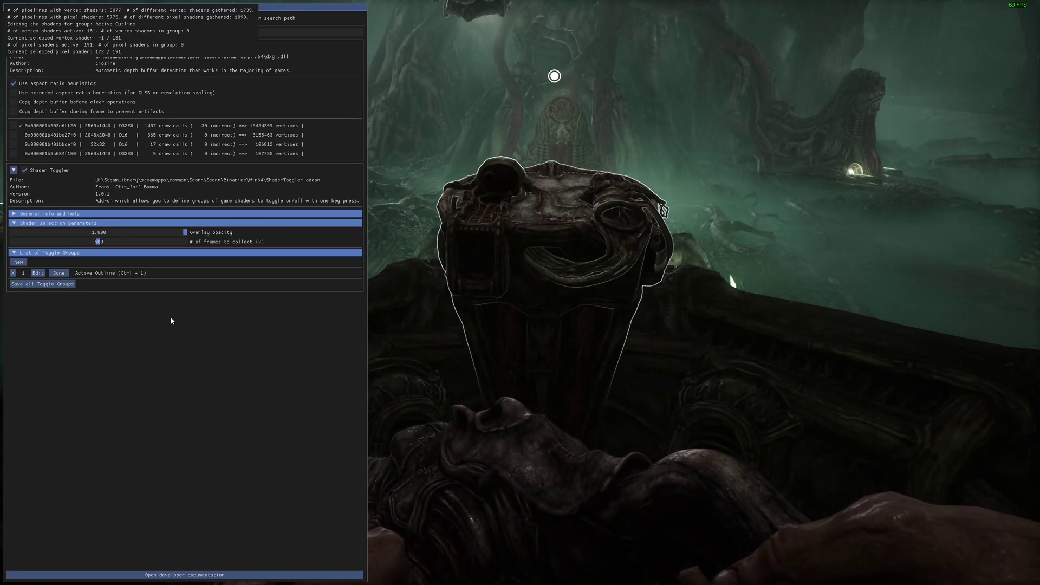
# Step back through the pixel shaders to number 181, the one that draws the object outline
pyautogui.press('KP_4')
pyautogui.press('KP_4')
pyautogui.press('KP_4')
pyautogui.press('KP_4')
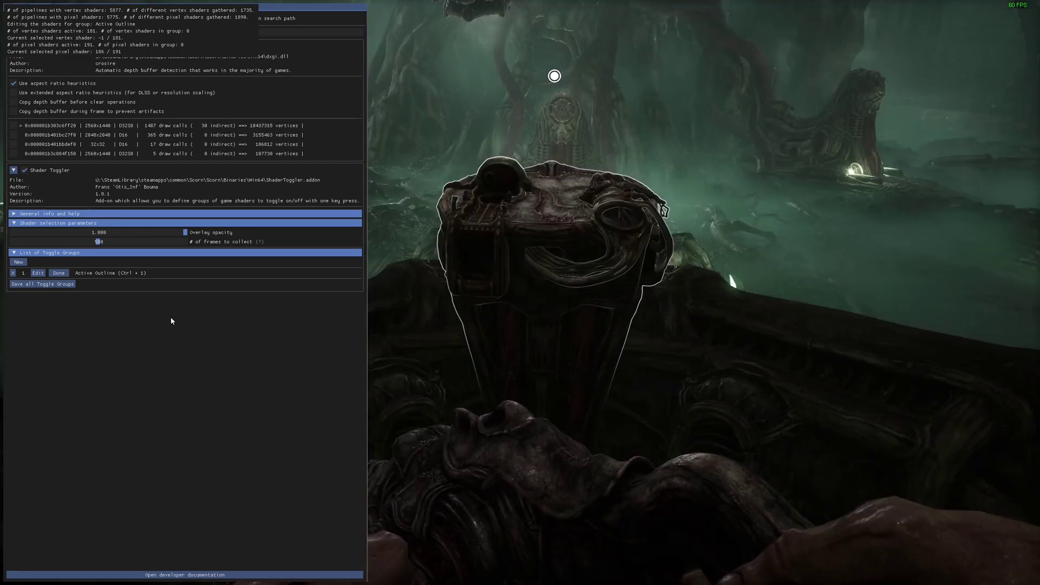
pyautogui.press('KP_4')
pyautogui.press('KP_4')
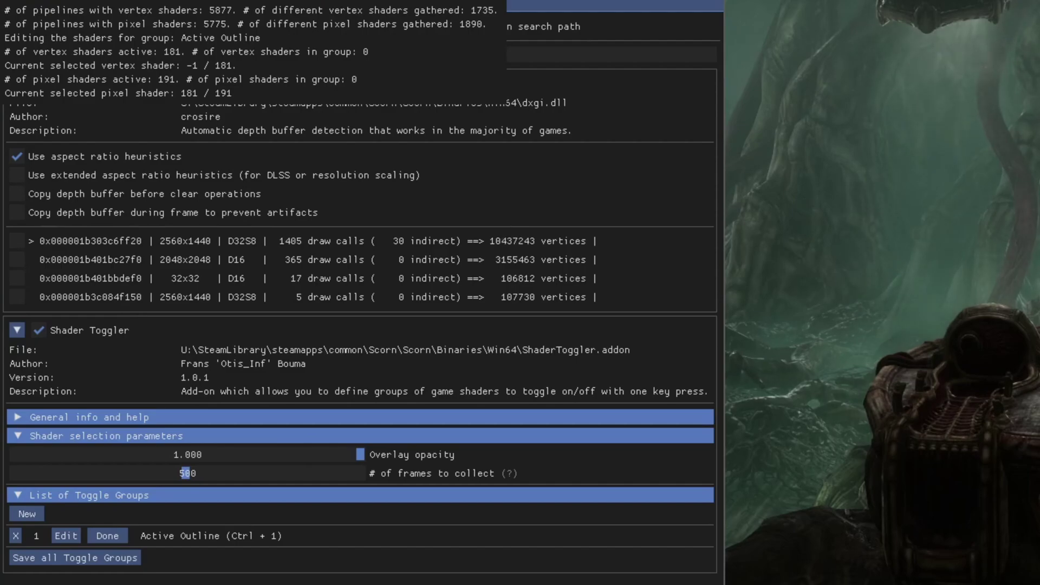
# Add pixel shader 181 to the Active Outline group, finishing its shader selection, and save all toggle groups
pyautogui.press('KP_6')
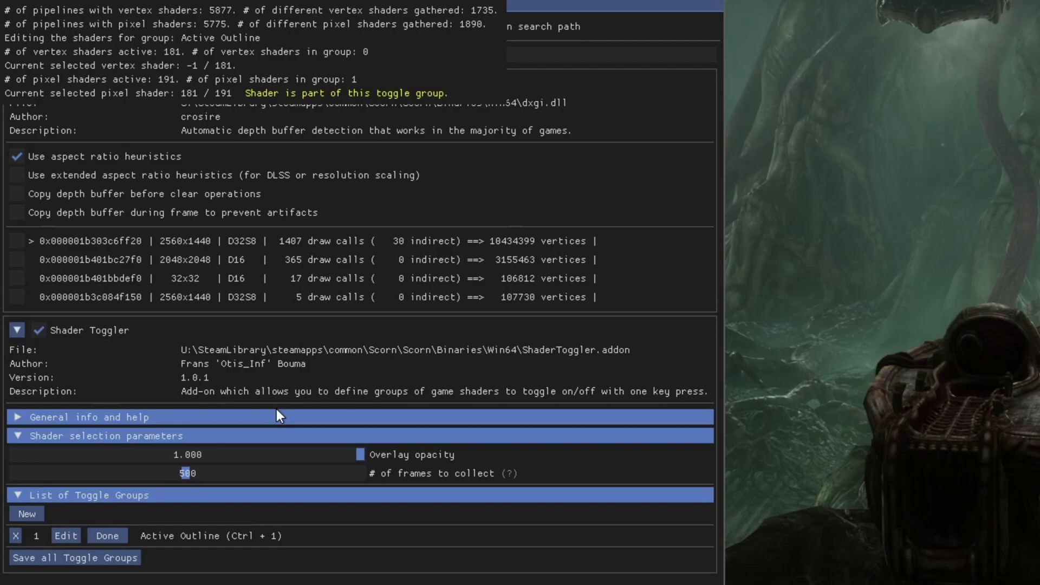
pyautogui.click(112, 533)
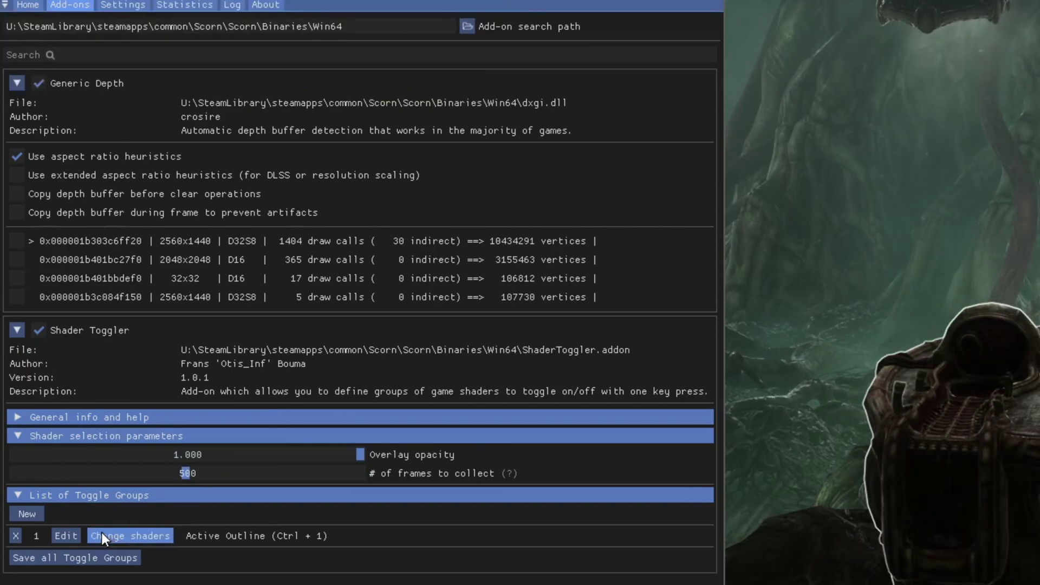
pyautogui.click(37, 561)
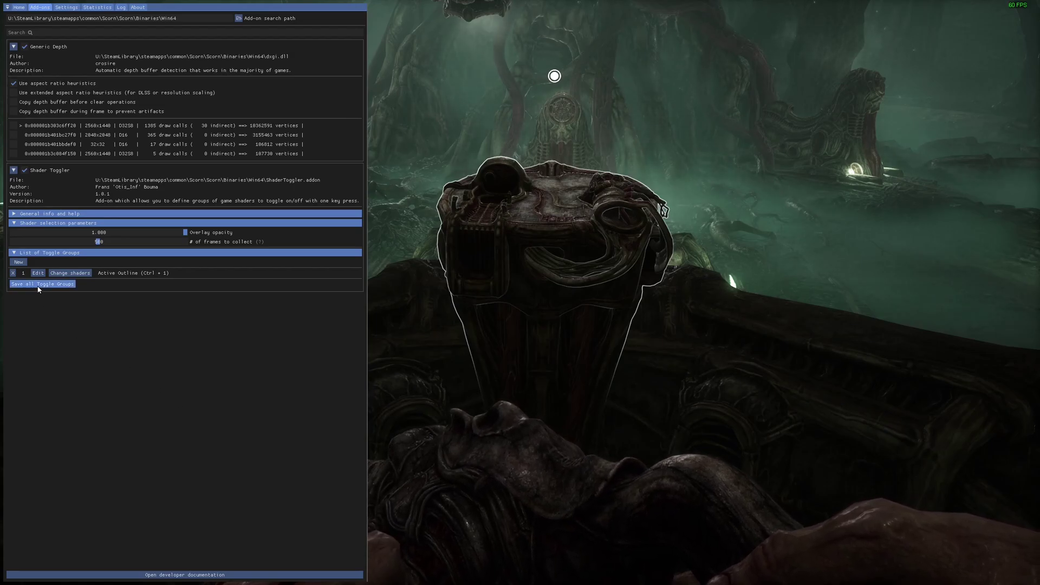
# Enable the SuperDepth3D effect, raise its Divergence Slider to about 75, and hide the ReShade overlay
pyautogui.click(19, 7)
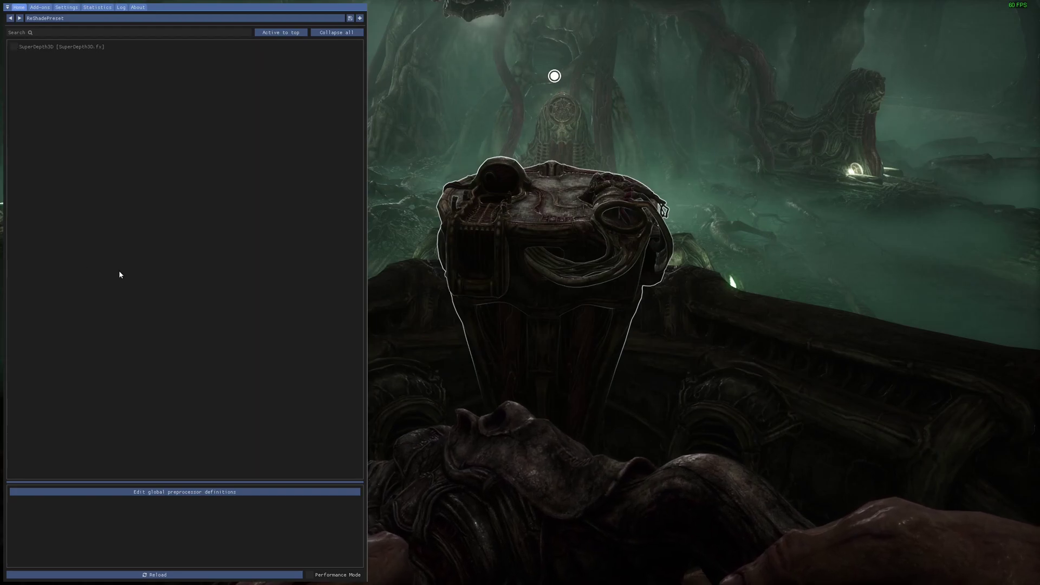
pyautogui.click(64, 46)
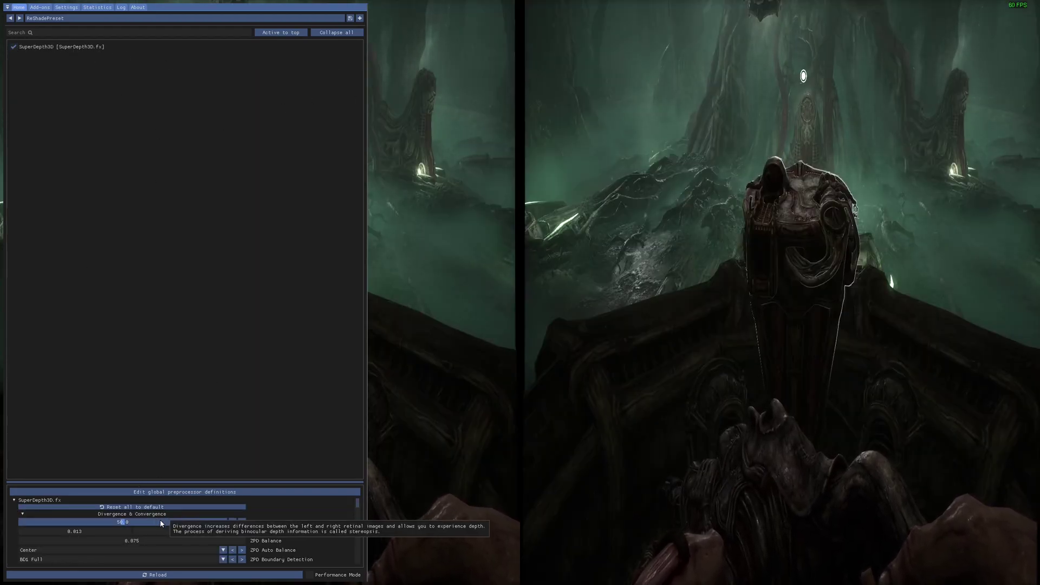
pyautogui.moveTo(160, 520); pyautogui.dragTo(174, 522)
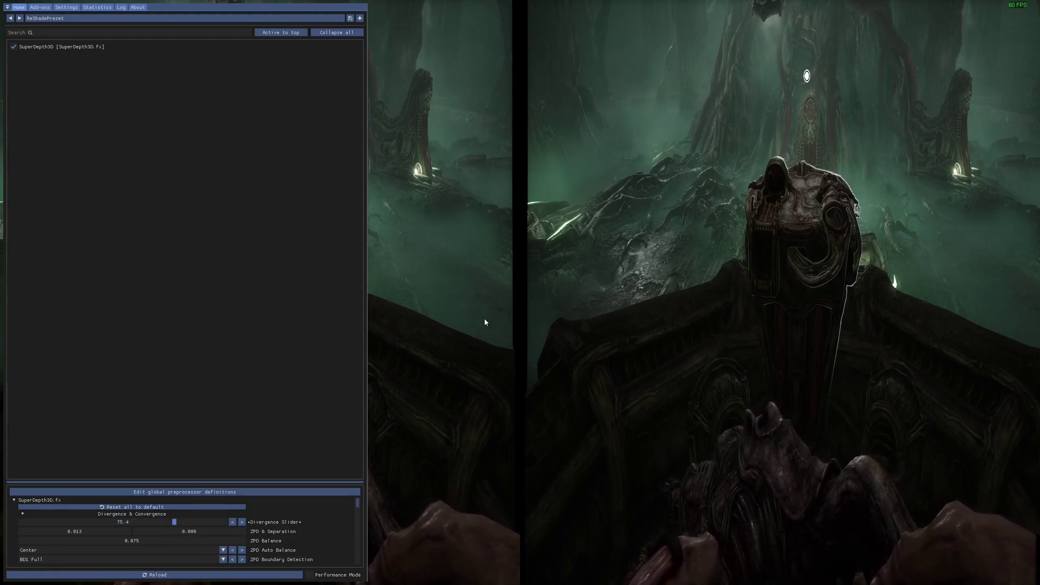
pyautogui.press('Home')
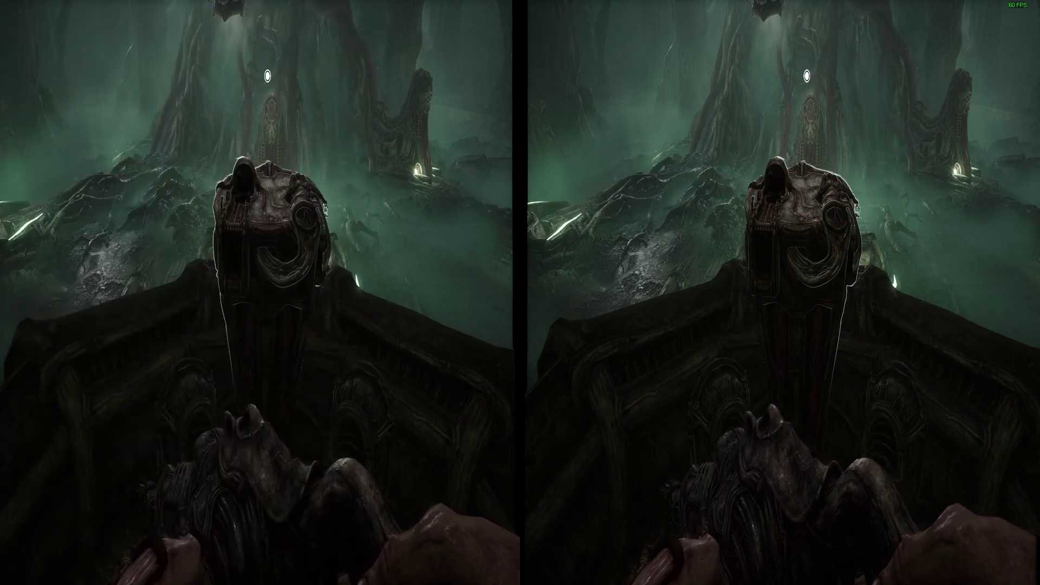